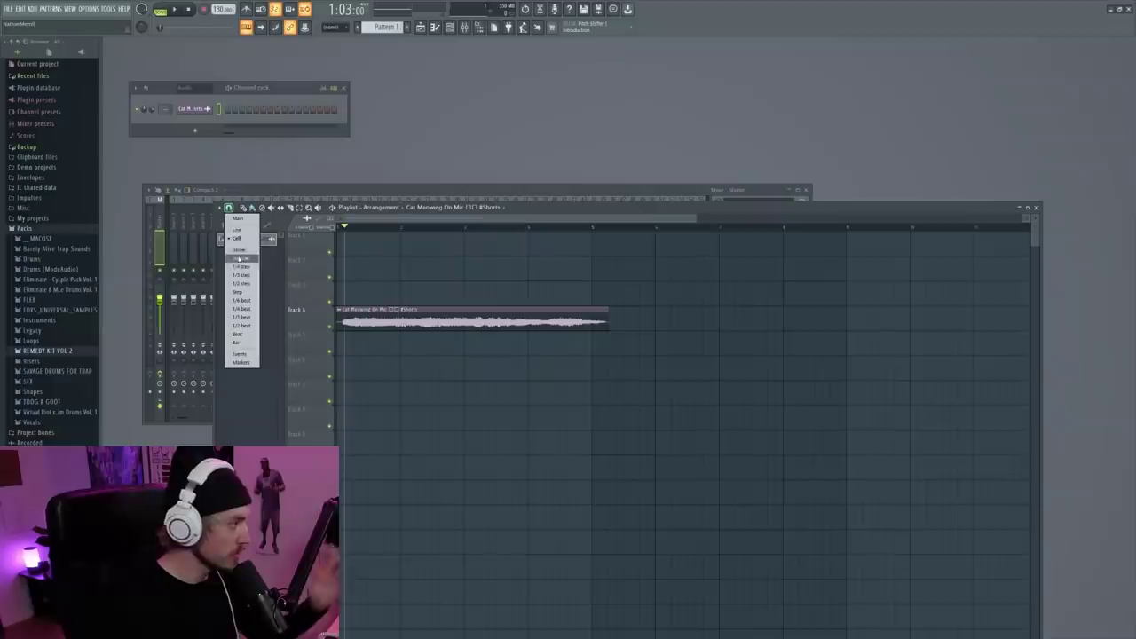
- Set a finer playlist snap and trim the end of the cat meowing audio clip on Track 4, and play it back
{"action": "left_click", "coordinate": [246, 253]}
{"action": "left_click_drag", "start_coordinate": [608, 324], "coordinate": [446, 324]}
{"action": "key", "text": "space"}
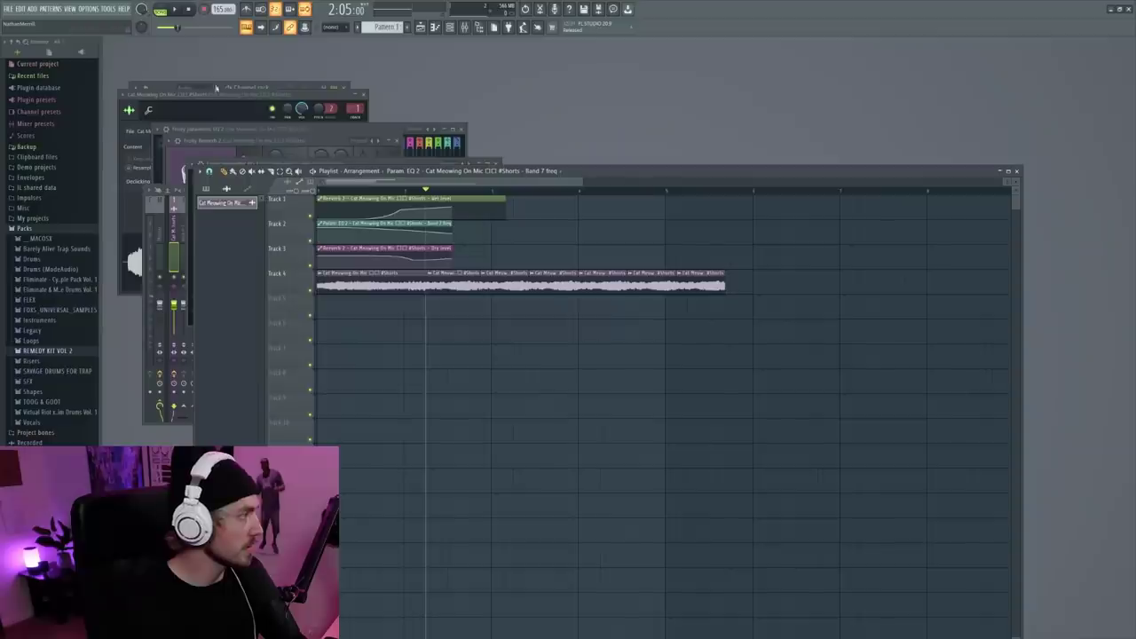
- Insert a FLEX instrument channel into the channel rack
{"action": "right_click", "coordinate": [210, 108]}
{"action": "mouse_move", "coordinate": [229, 177]}
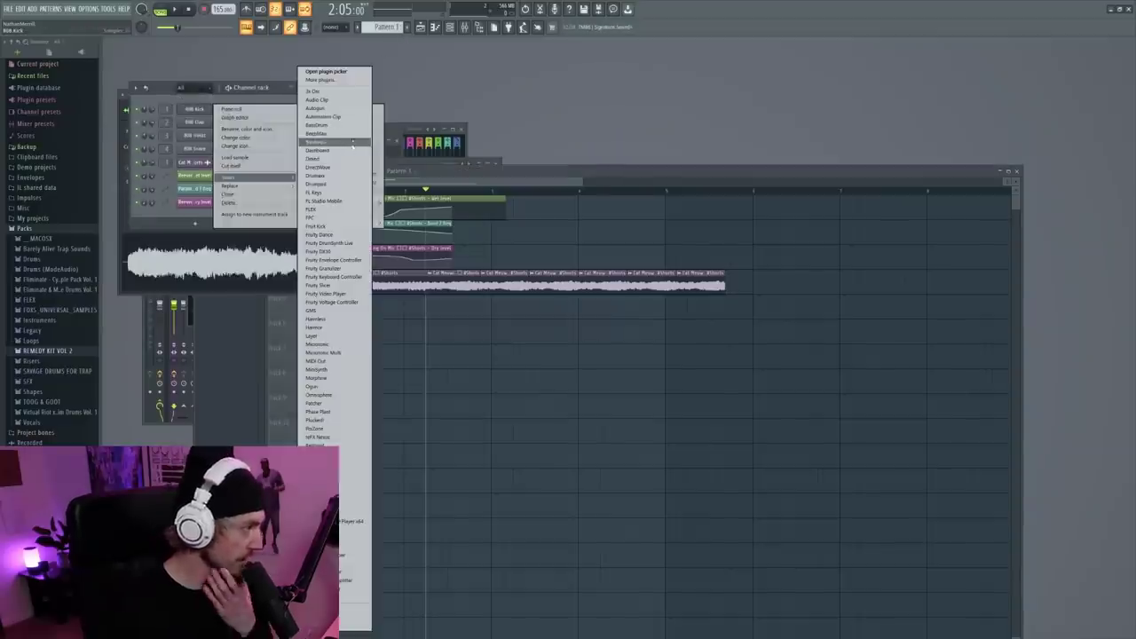
{"action": "left_click", "coordinate": [344, 202]}
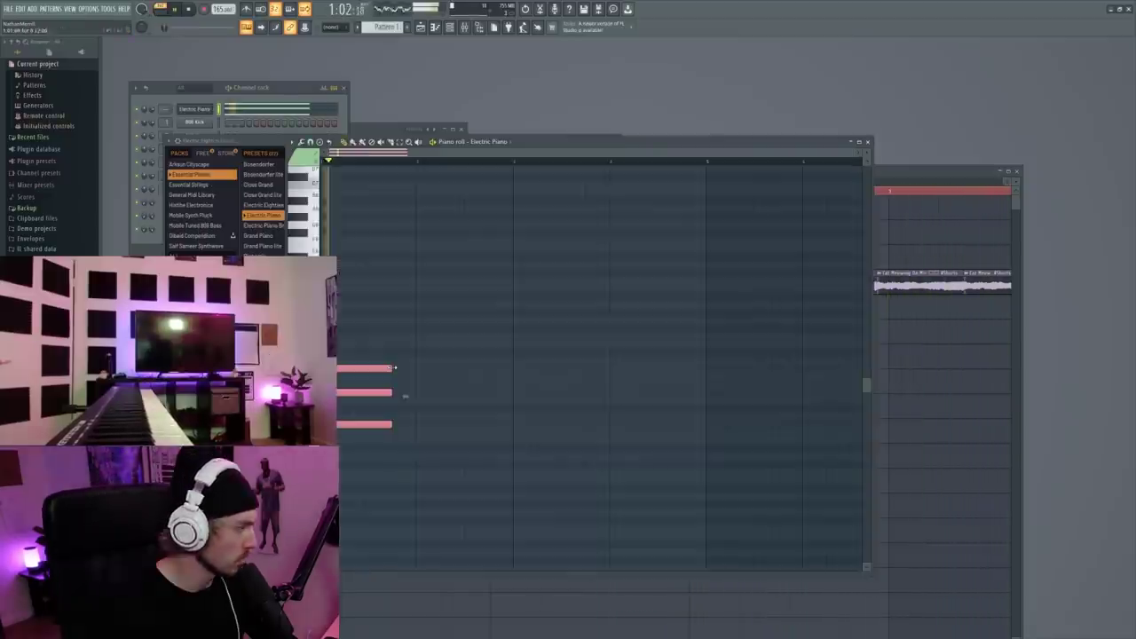
- Place Pattern 1 at bar 3 on Track 5 of the playlist, beneath the cat audio
{"action": "key", "text": "F5"}
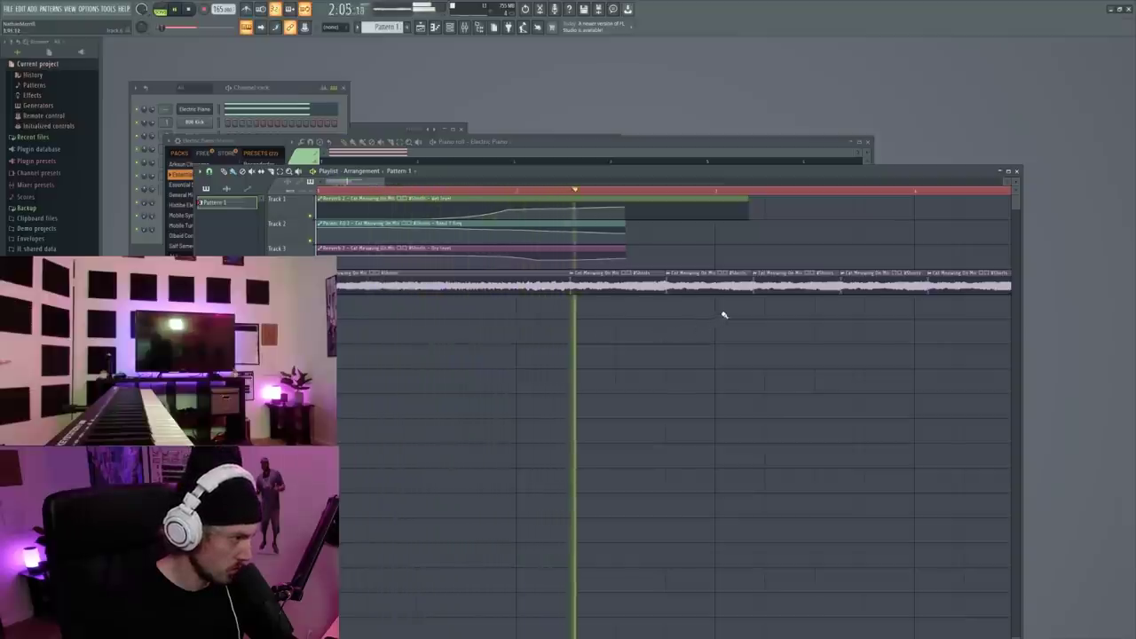
{"action": "left_click", "coordinate": [725, 315]}
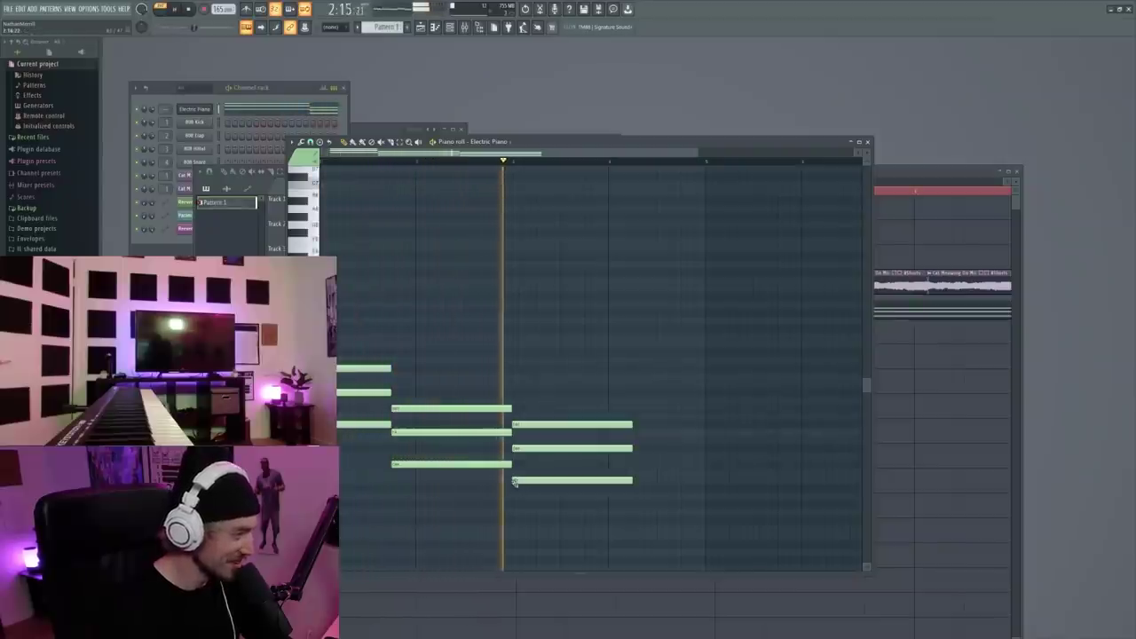
- Build the third Electric Piano chord in the piano roll from B3, D#4, F#4 and A#4
{"action": "left_click", "coordinate": [514, 395]}
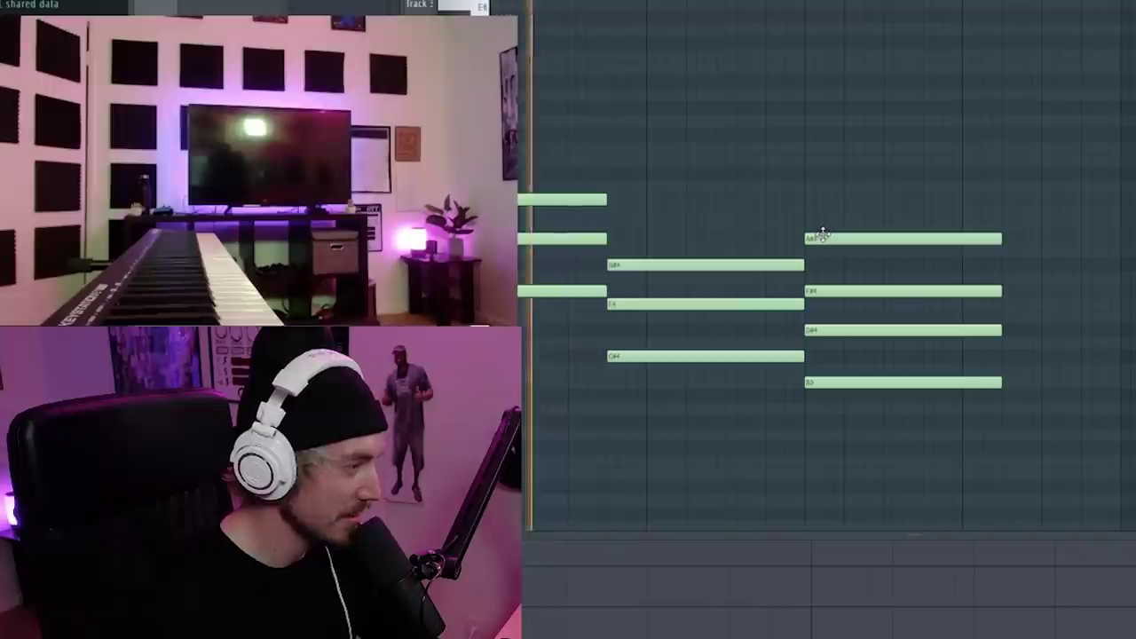
{"action": "left_click_drag", "start_coordinate": [659, 505], "coordinate": [613, 340]}
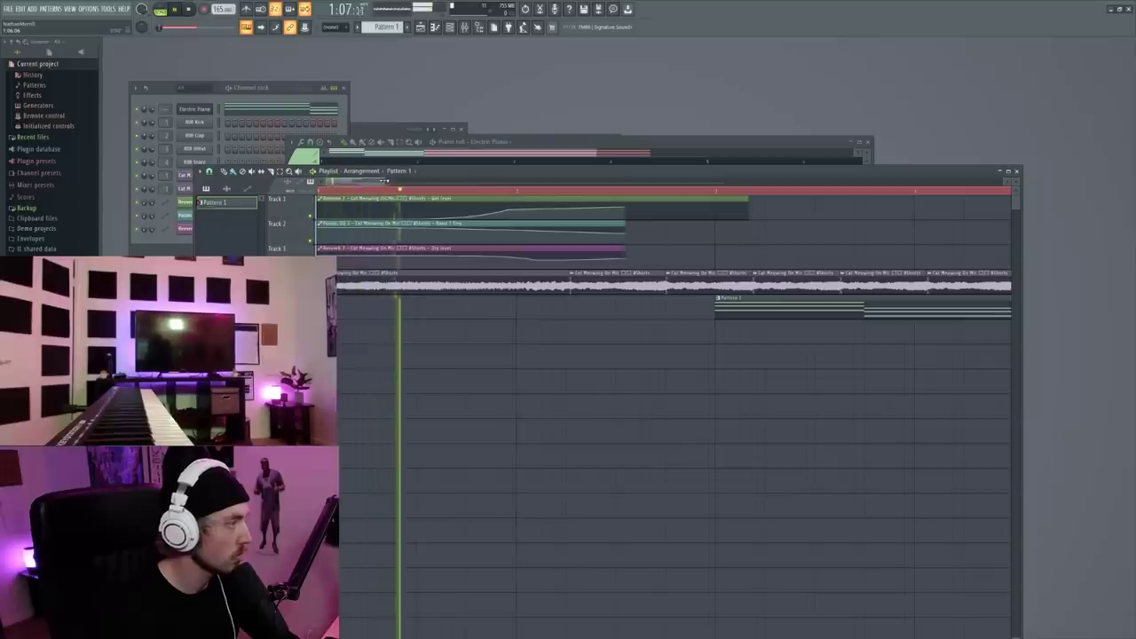
- Extend the Electric Piano progression with a closing F#3, C#4 and F#4 chord and repeat Pattern 1 directly after itself in the playlist
{"action": "left_click_drag", "start_coordinate": [384, 181], "coordinate": [599, 206]}
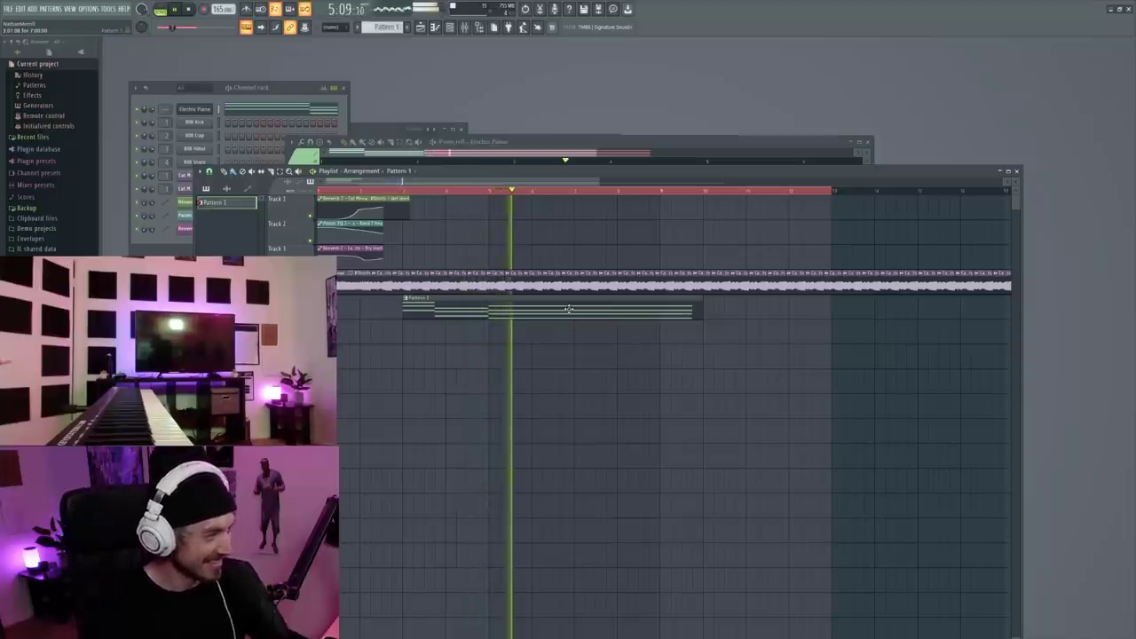
{"action": "key", "text": "ctrl+b"}
{"action": "double_click", "coordinate": [568, 309]}
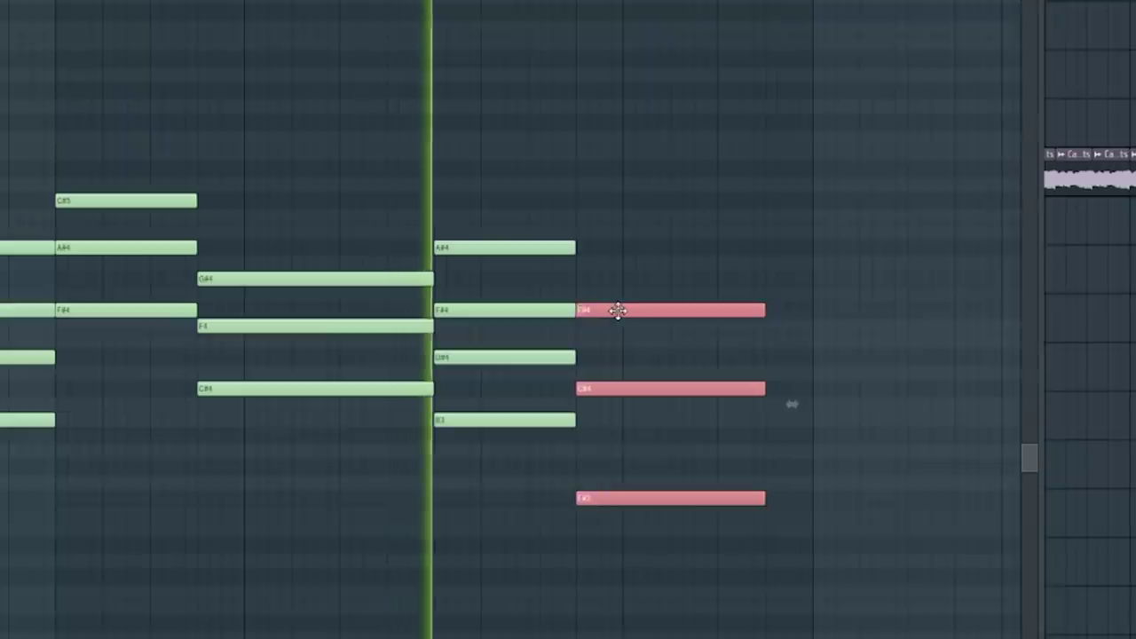
{"action": "left_click", "coordinate": [711, 254]}
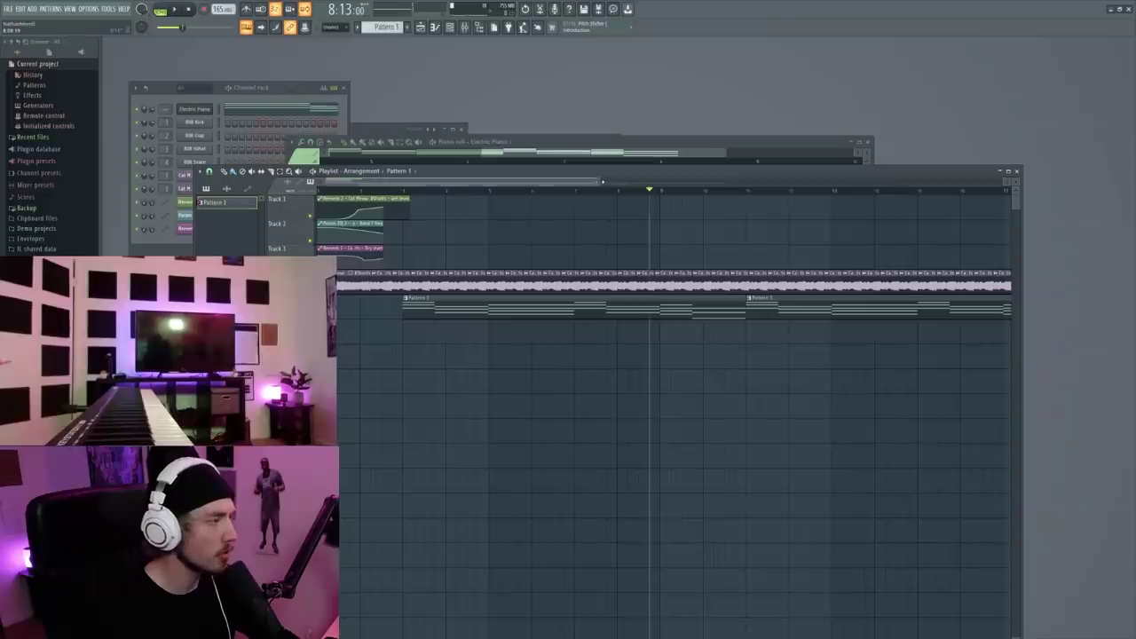
{"action": "scroll", "coordinate": [504, 211], "scroll_direction": "down", "scroll_amount": 3}
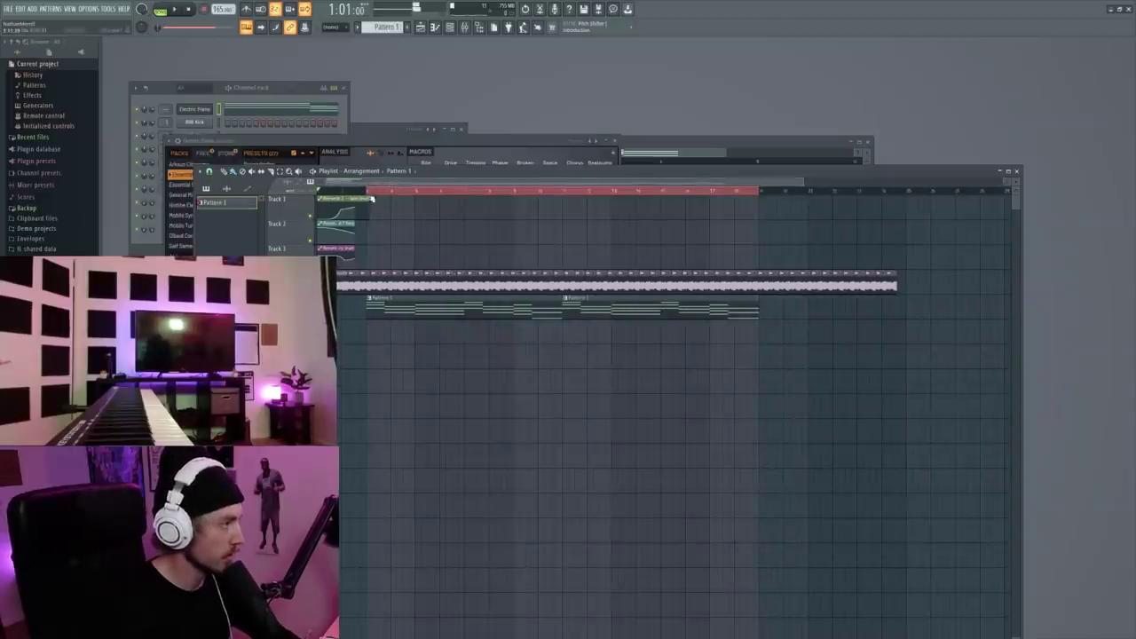
{"action": "scroll", "coordinate": [421, 261], "scroll_direction": "up", "scroll_amount": 2}
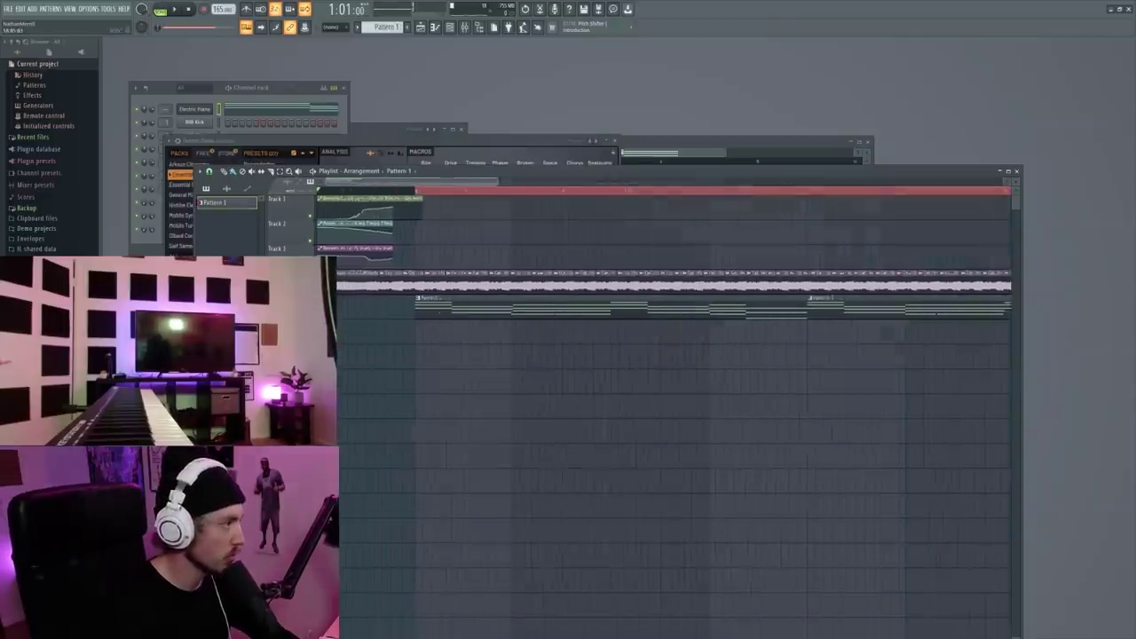
{"action": "scroll", "coordinate": [525, 230], "scroll_direction": "down", "scroll_amount": 2}
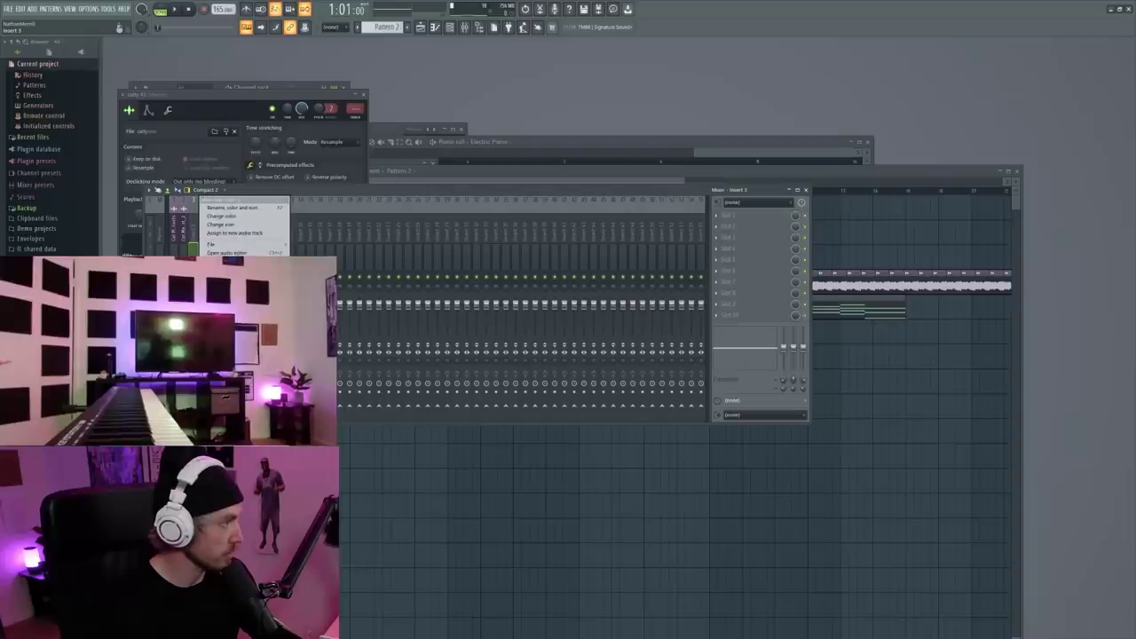
- Load Fruity parametric EQ 2 in the first effect slot of the catty #2 mixer track
{"action": "left_click", "coordinate": [728, 215]}
{"action": "left_click", "coordinate": [848, 511]}
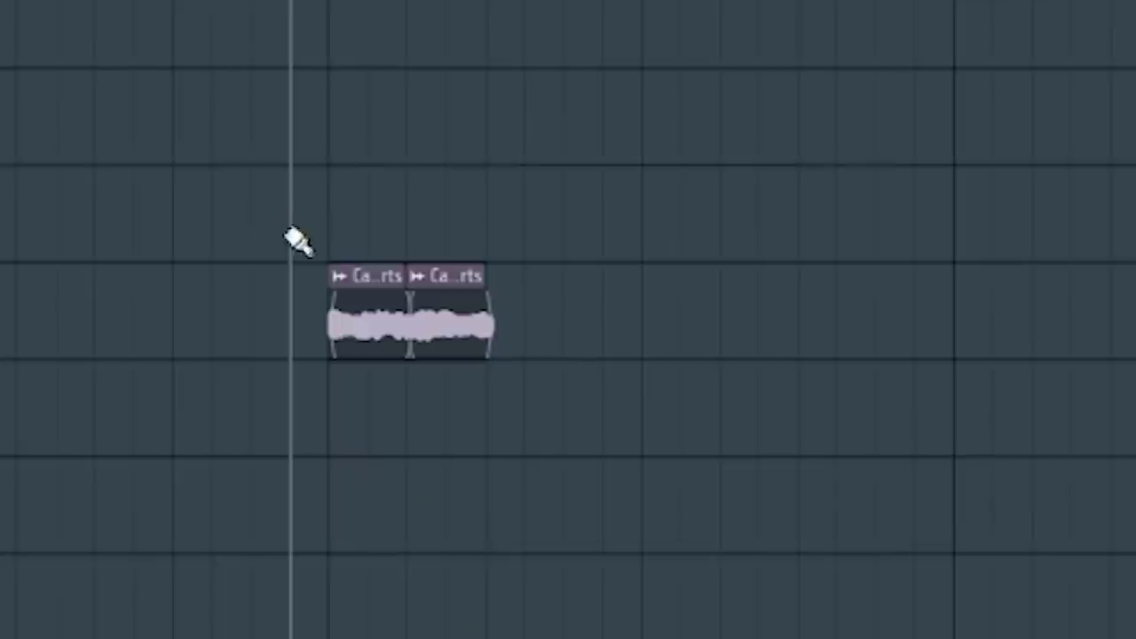
- Remove the extra short cat slice from the playlist and open the catty #2 channel
{"action": "right_click", "coordinate": [485, 274]}
{"action": "left_click", "coordinate": [389, 603]}
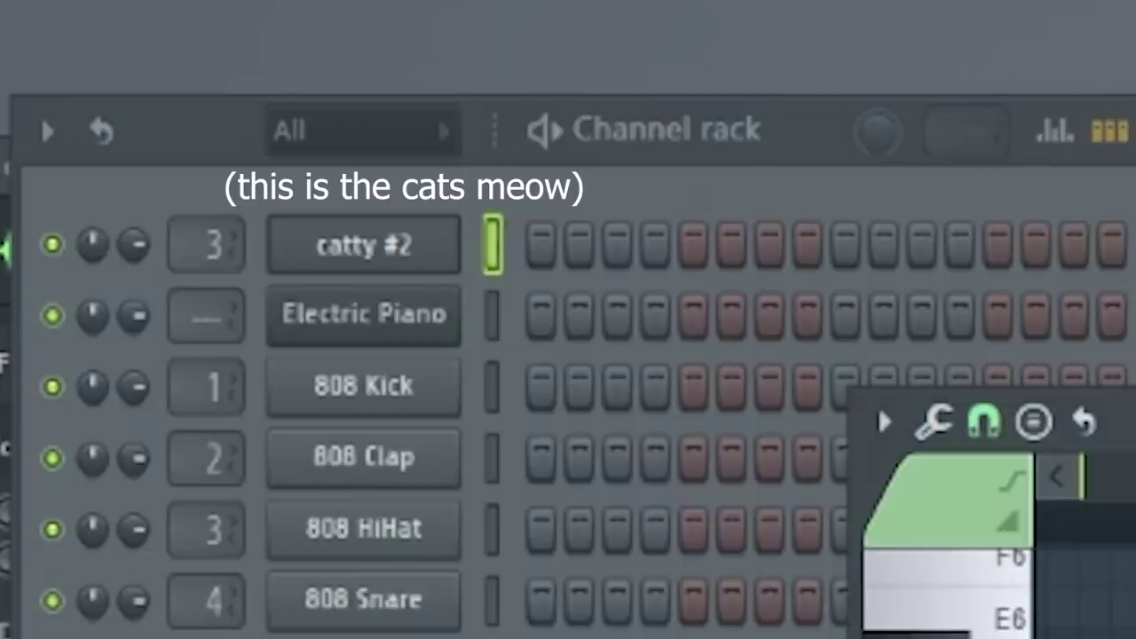
{"action": "left_click", "coordinate": [364, 246]}
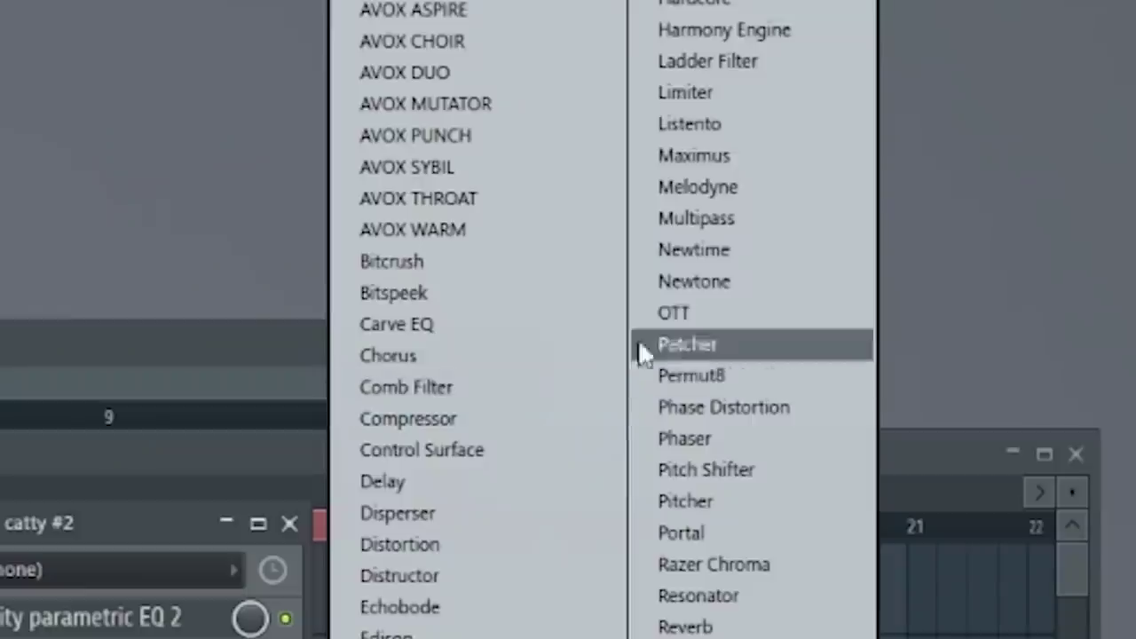
- Add OTT to the catty #2 mixer track and check the sound against the arrangement's playback
{"action": "left_click", "coordinate": [664, 314]}
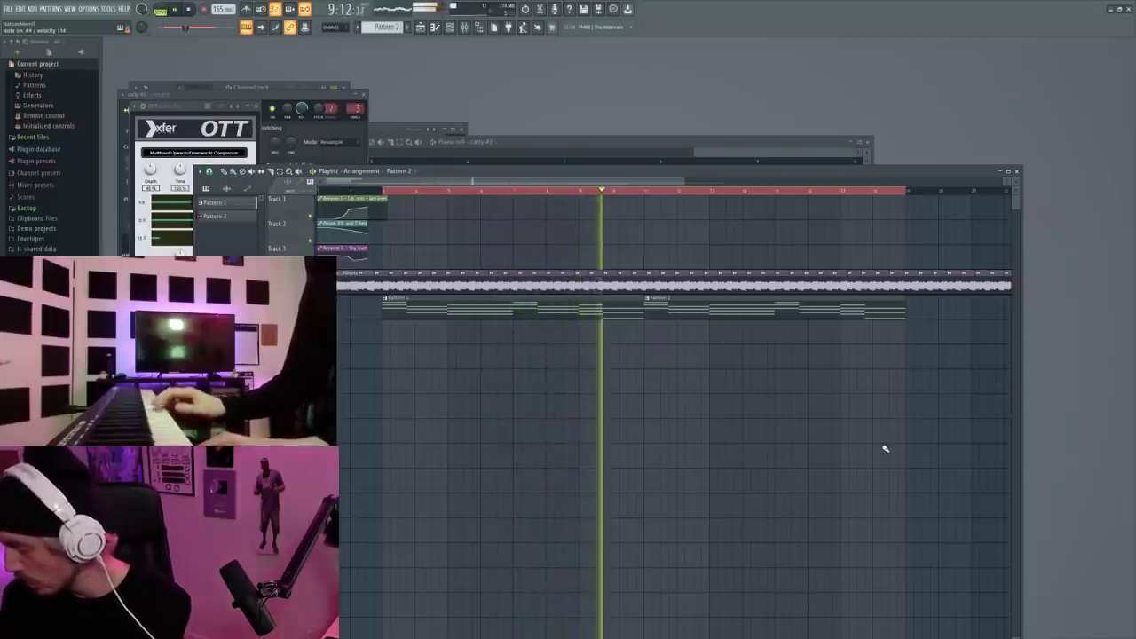
{"action": "key", "text": "space"}
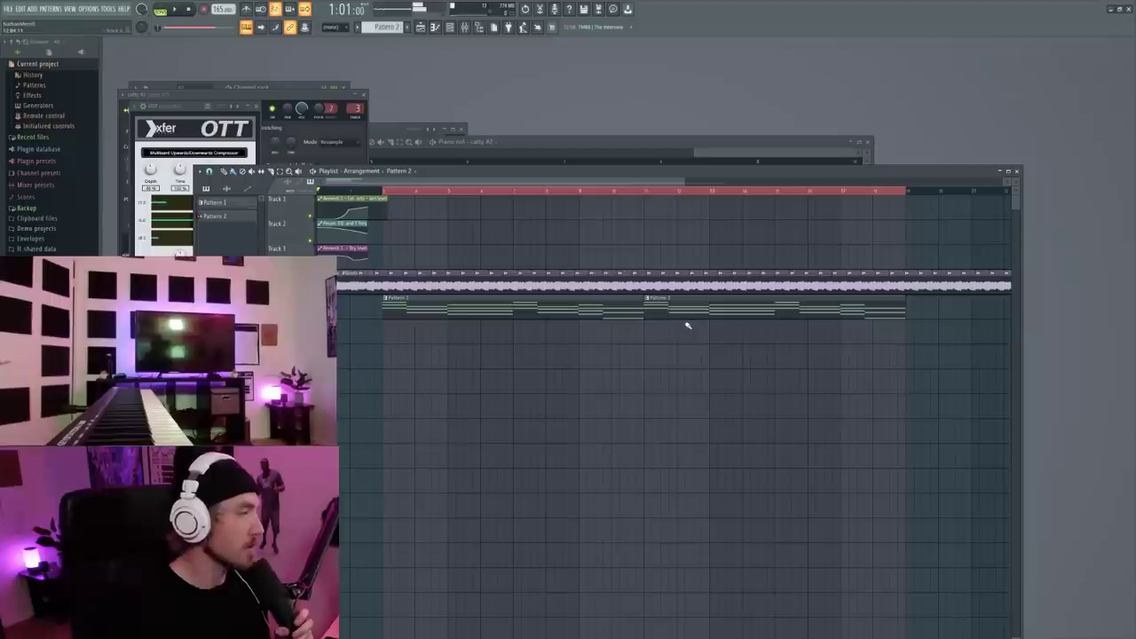
{"action": "left_click", "coordinate": [199, 116]}
{"action": "key", "text": "space"}
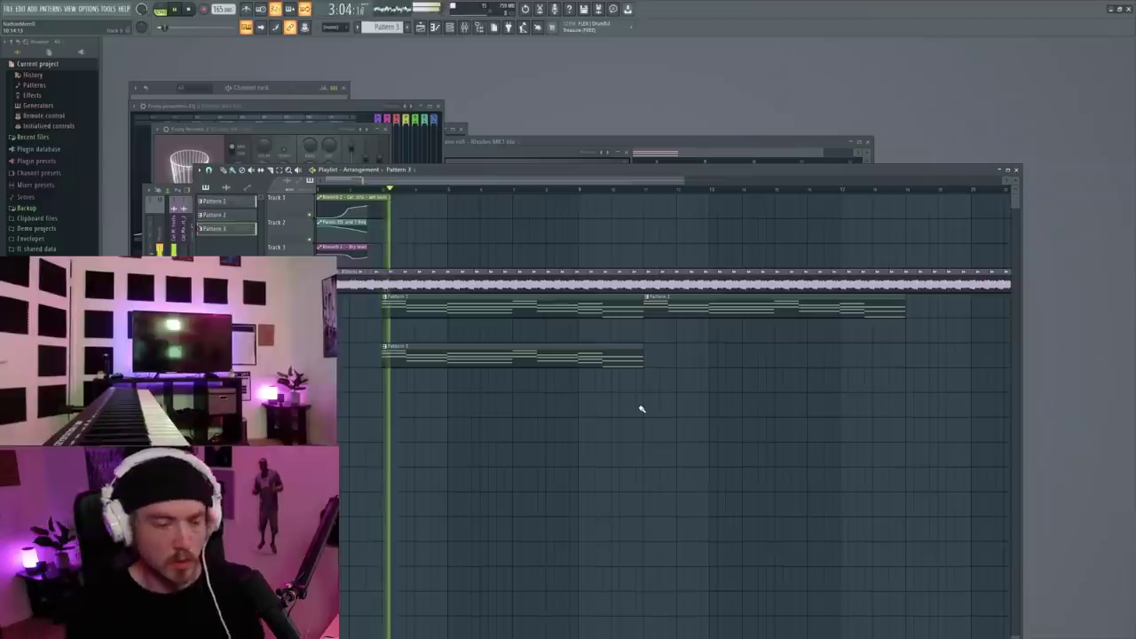
- Remove the Pattern 3 clip at bar 3 and place it at bar 11 on Track 7, under the second Pattern 1
{"action": "right_click", "coordinate": [596, 356]}
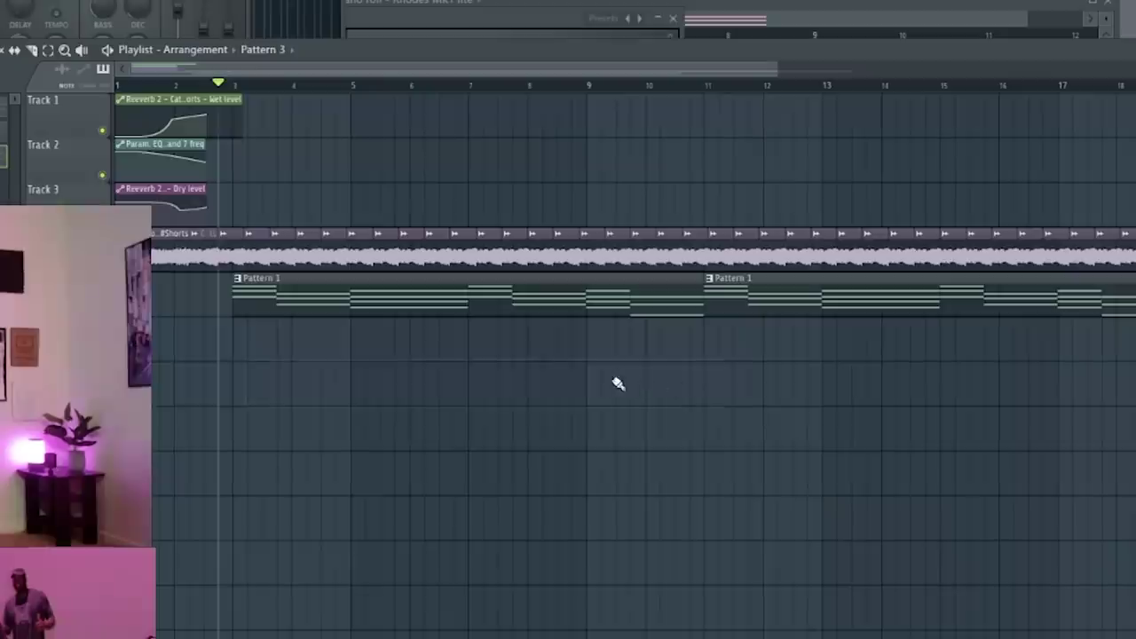
{"action": "left_click_drag", "start_coordinate": [596, 394], "coordinate": [831, 421]}
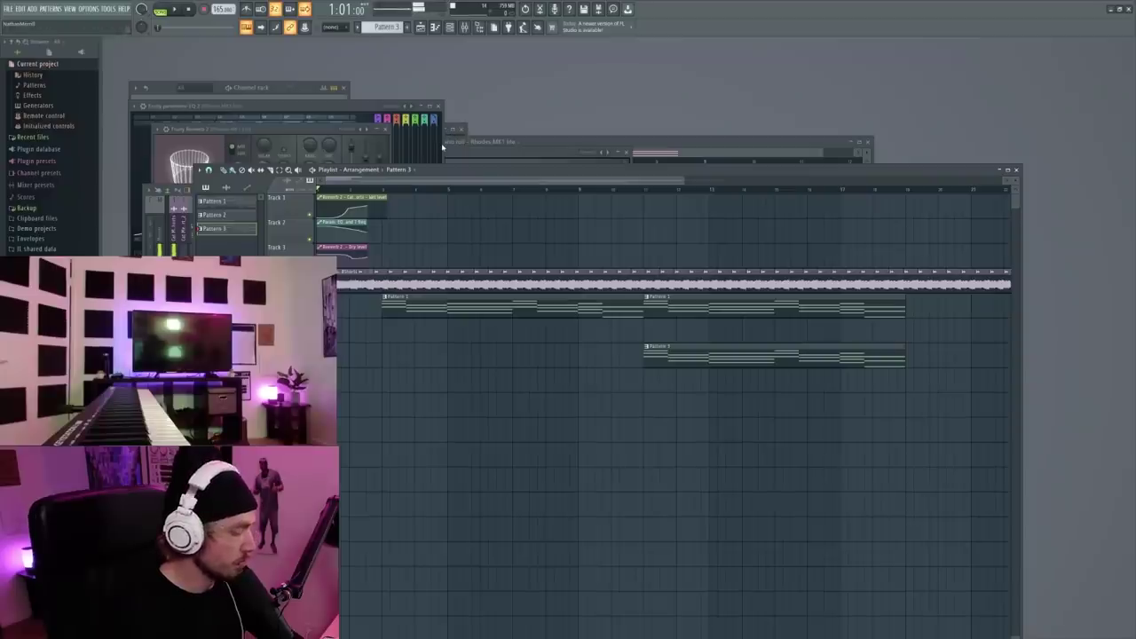
{"action": "key", "text": "F5"}
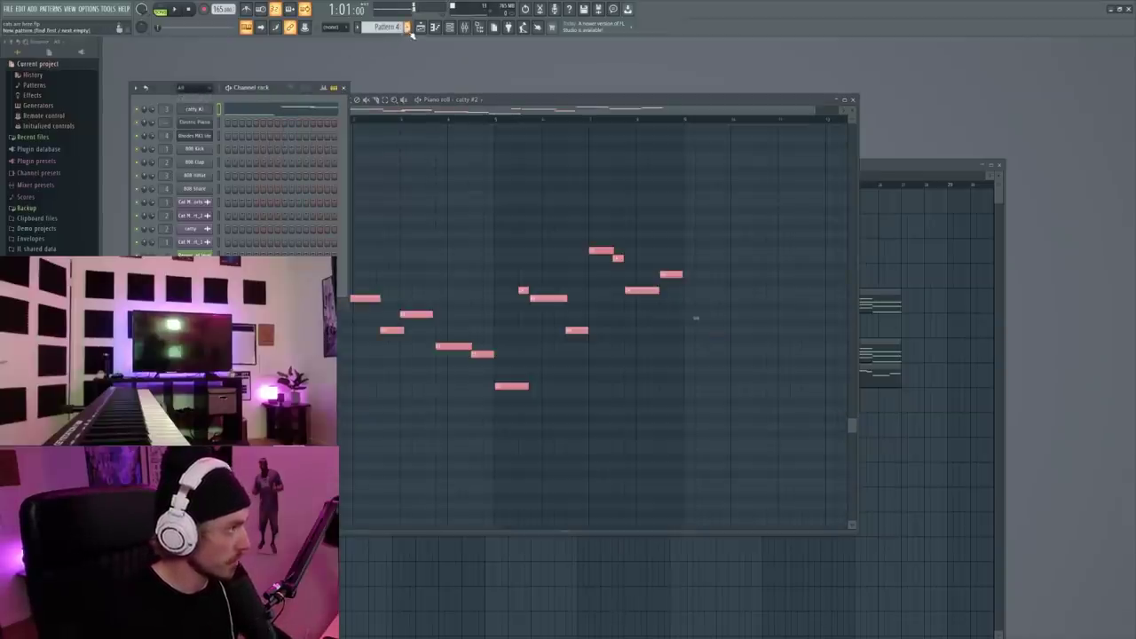
- Create the new empty Pattern 5 and clone the catty #2 channel
{"action": "left_click", "coordinate": [411, 30]}
{"action": "right_click", "coordinate": [211, 109]}
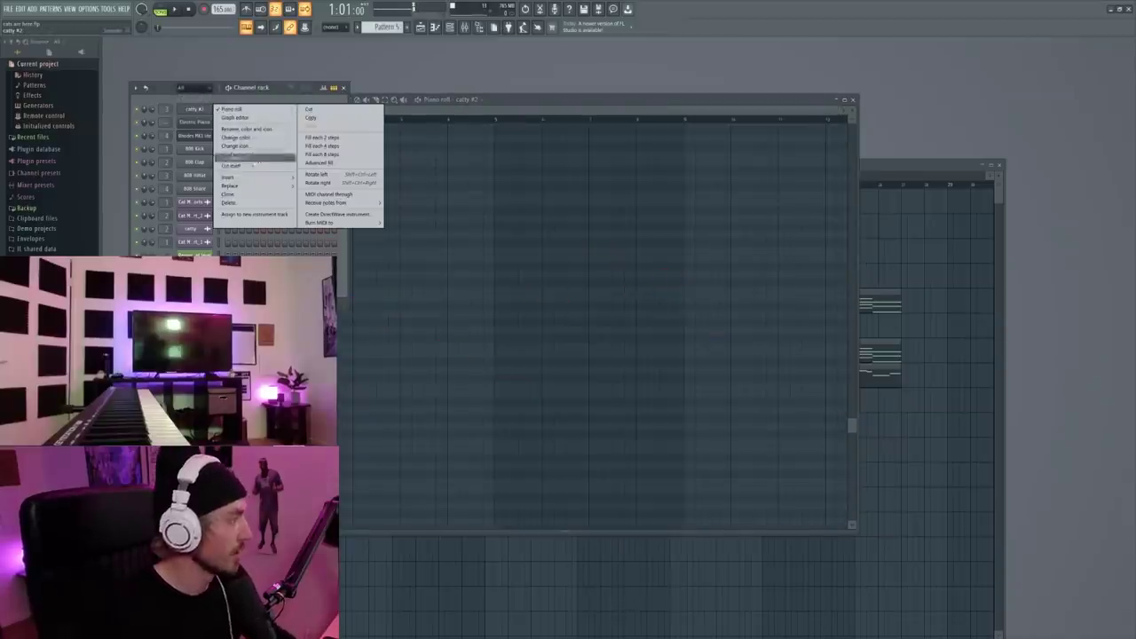
{"action": "left_click", "coordinate": [251, 194]}
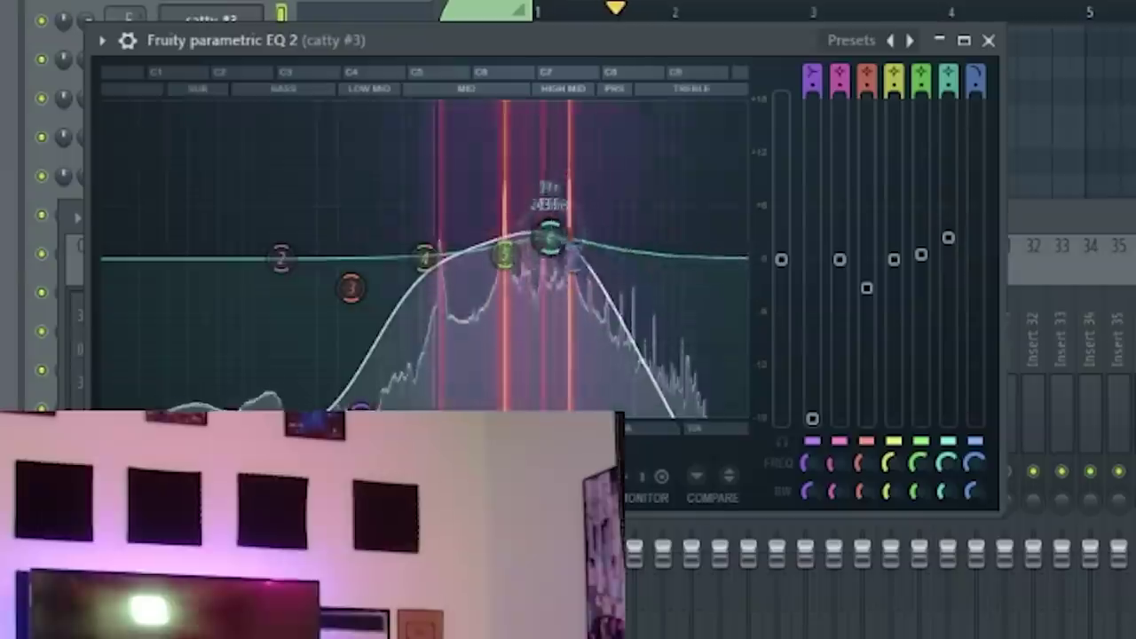
- Lower the boosted high-mid band in the catty #3 channel's Fruity parametric EQ 2 and return to the playlist
{"action": "left_click_drag", "start_coordinate": [545, 236], "coordinate": [527, 269]}
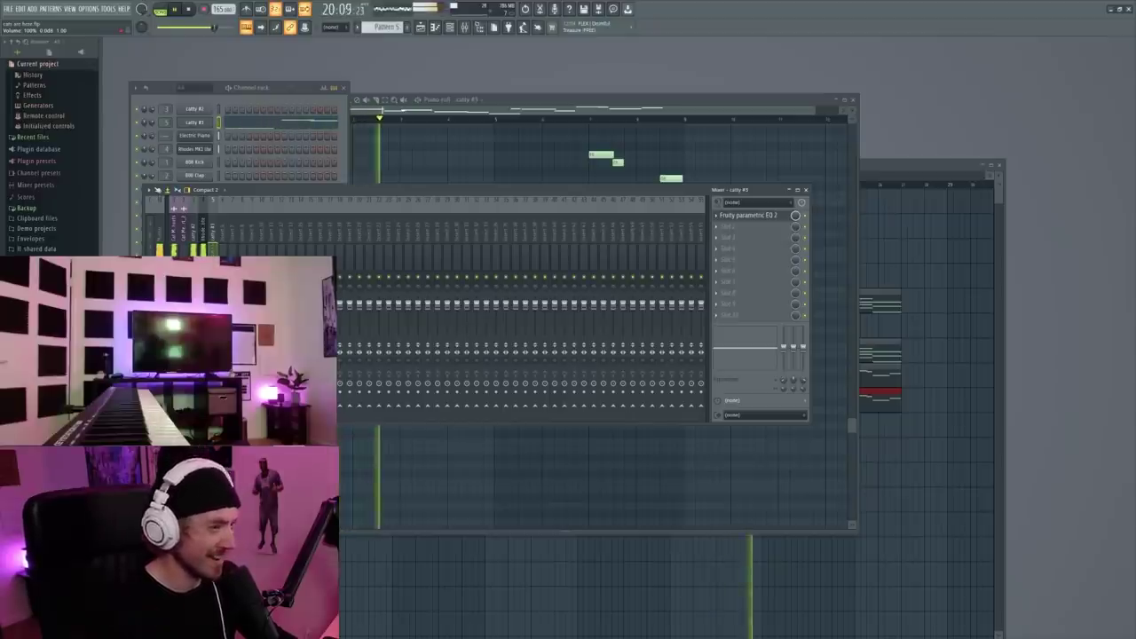
{"action": "key", "text": "F5"}
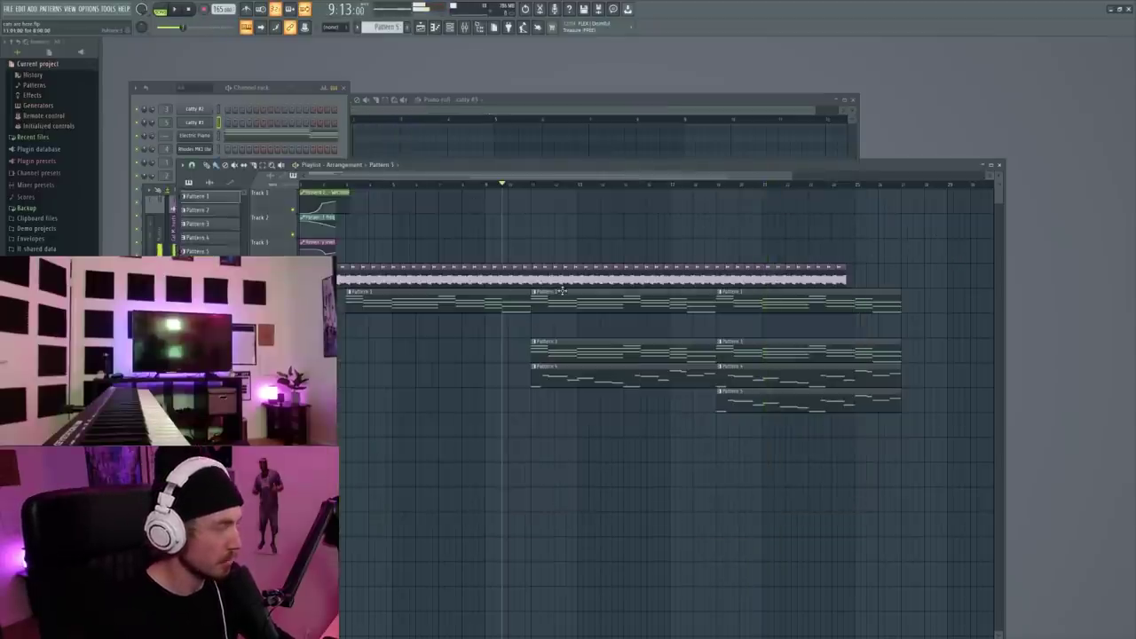
- Open Pattern 1 from its clip at bar 11 and play the arrangement to review the chords
{"action": "double_click", "coordinate": [562, 291]}
{"action": "left_click", "coordinate": [204, 89]}
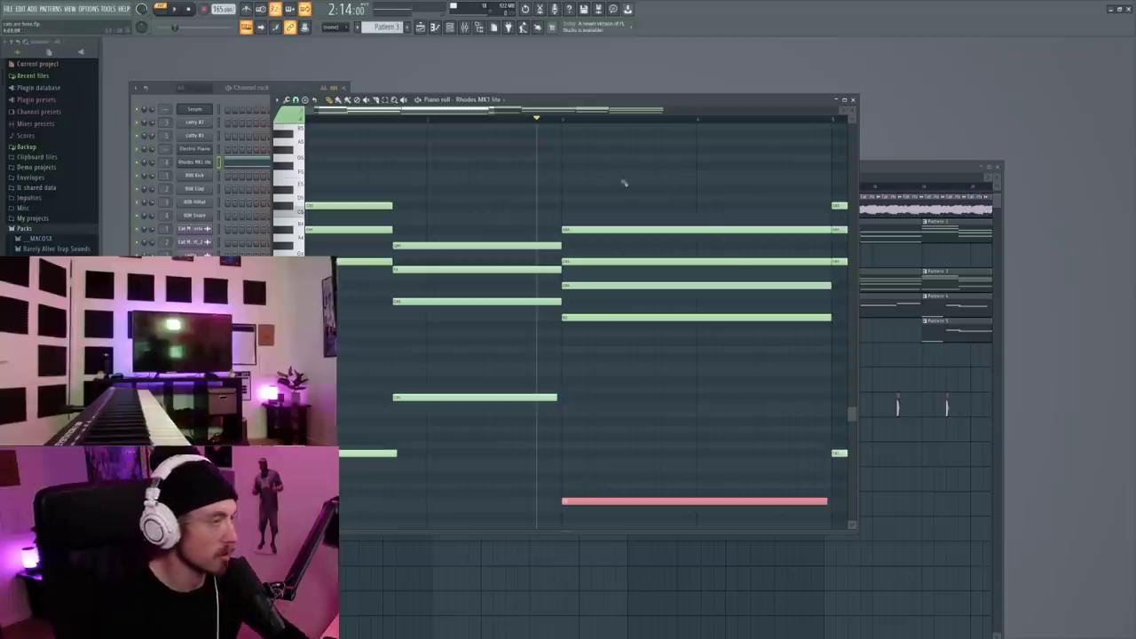
{"action": "key", "text": "F5"}
{"action": "left_click", "coordinate": [174, 9]}
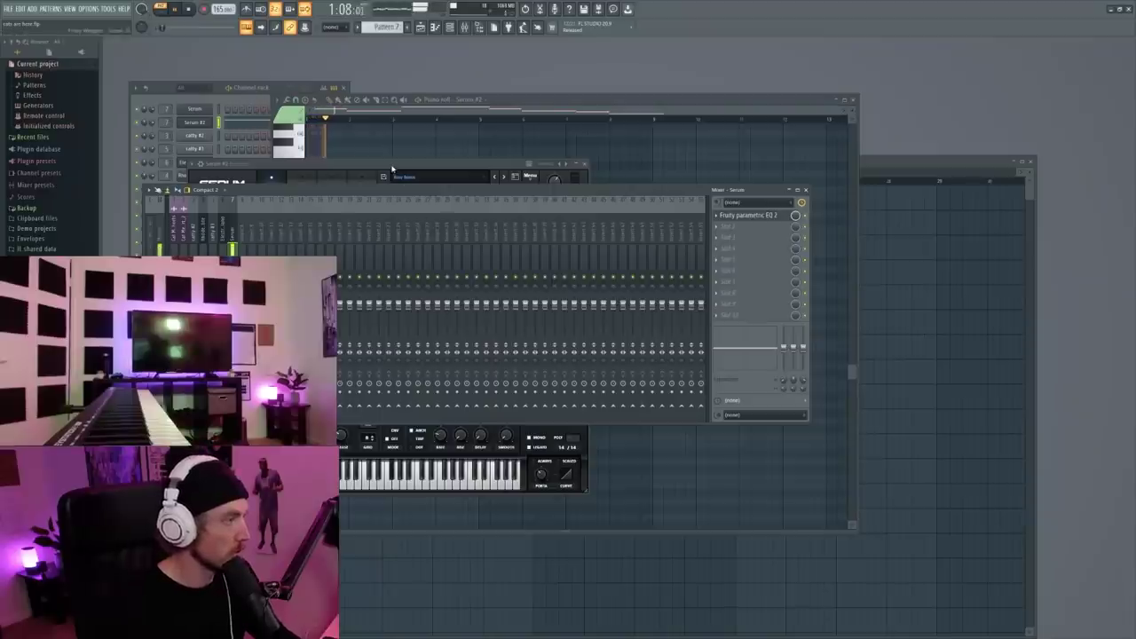
- Bring up the Serum #2 synth to check its oscillators, and review the arrangement's playback
{"action": "left_click", "coordinate": [392, 168]}
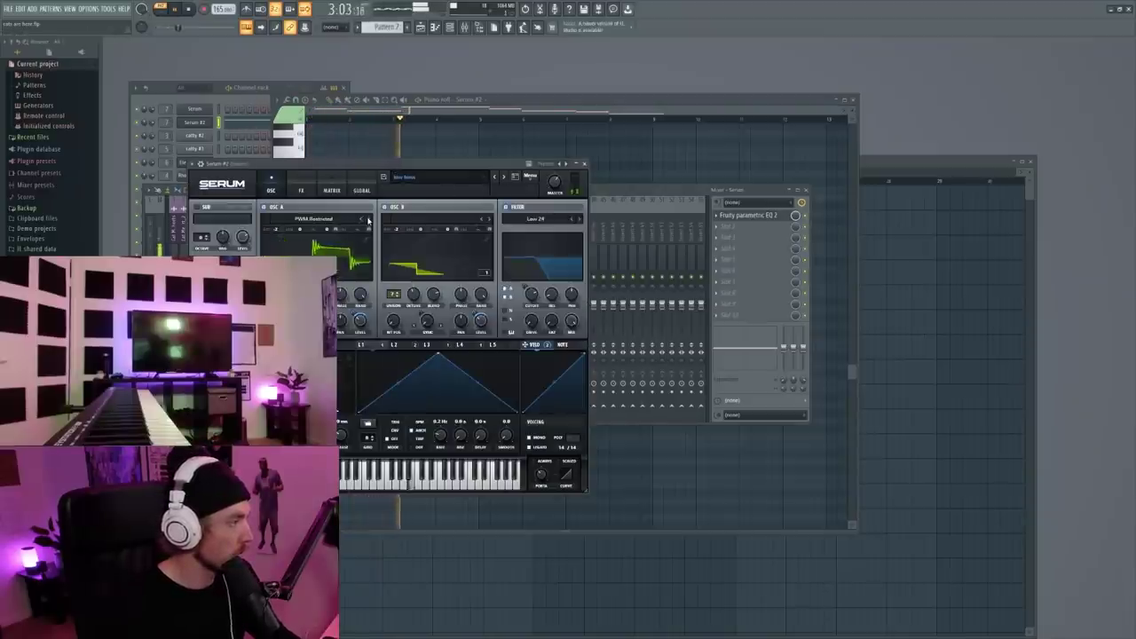
{"action": "key", "text": "alt+Tab"}
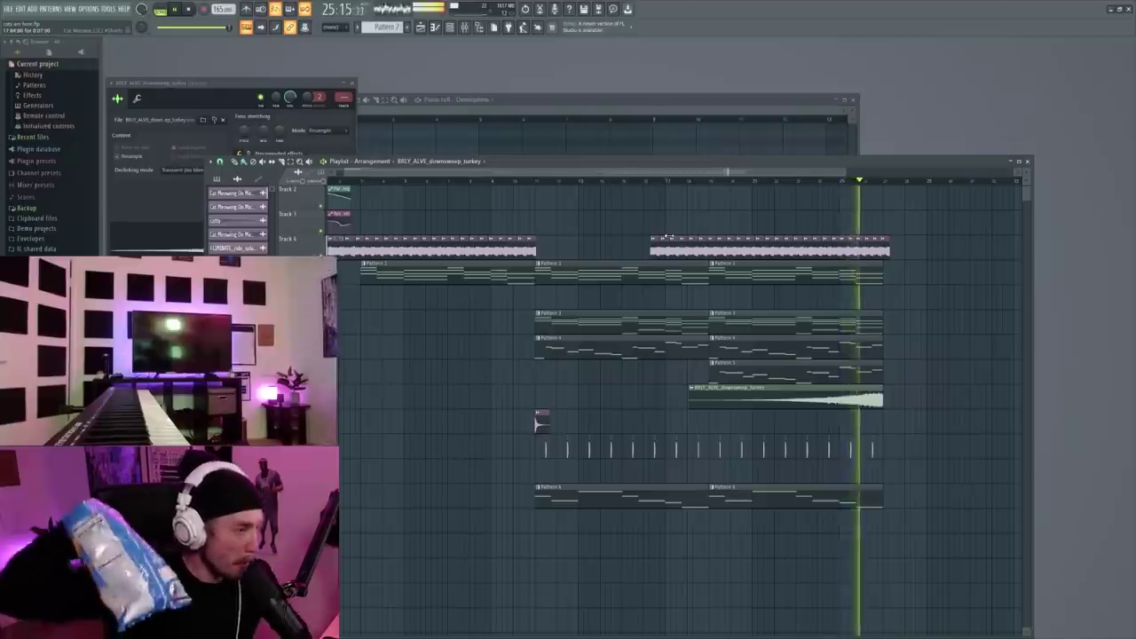
{"action": "key", "text": "space"}
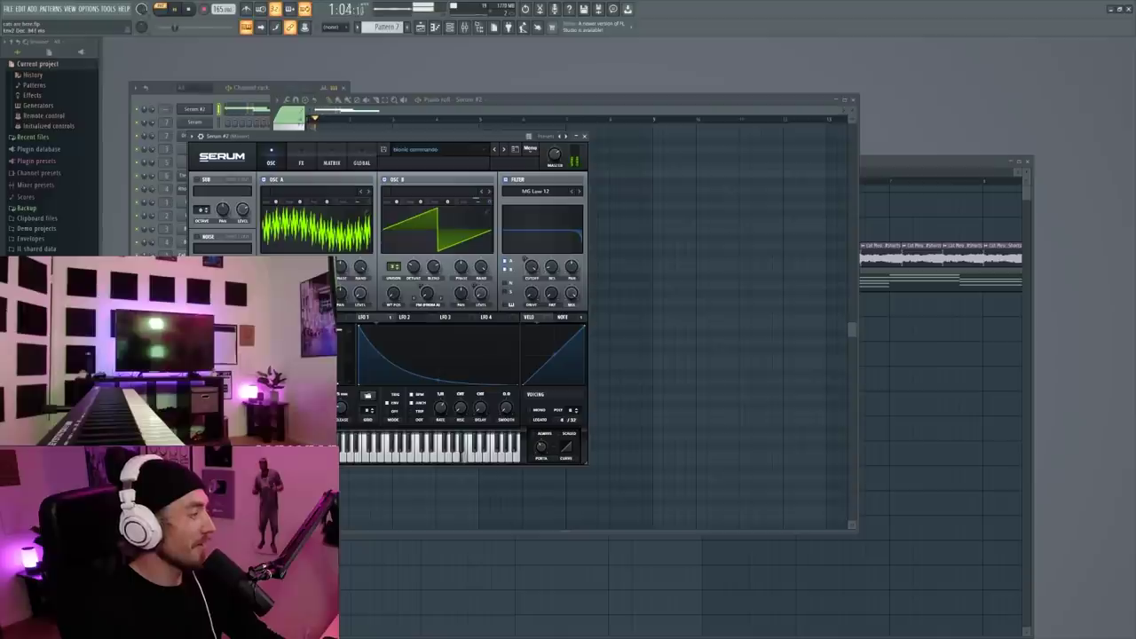
- Replace the short Serum #2 notes with one sustained note about ten and a half bars long from bar 1, and play the arrangement
{"action": "left_click", "coordinate": [643, 279]}
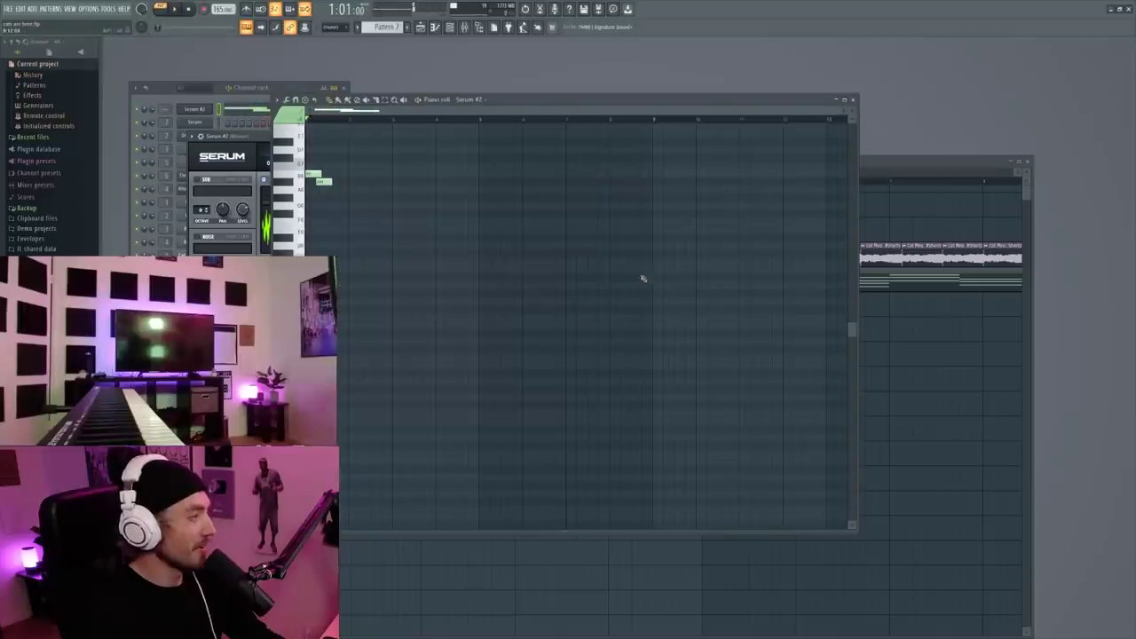
{"action": "left_click_drag", "start_coordinate": [326, 174], "coordinate": [306, 216]}
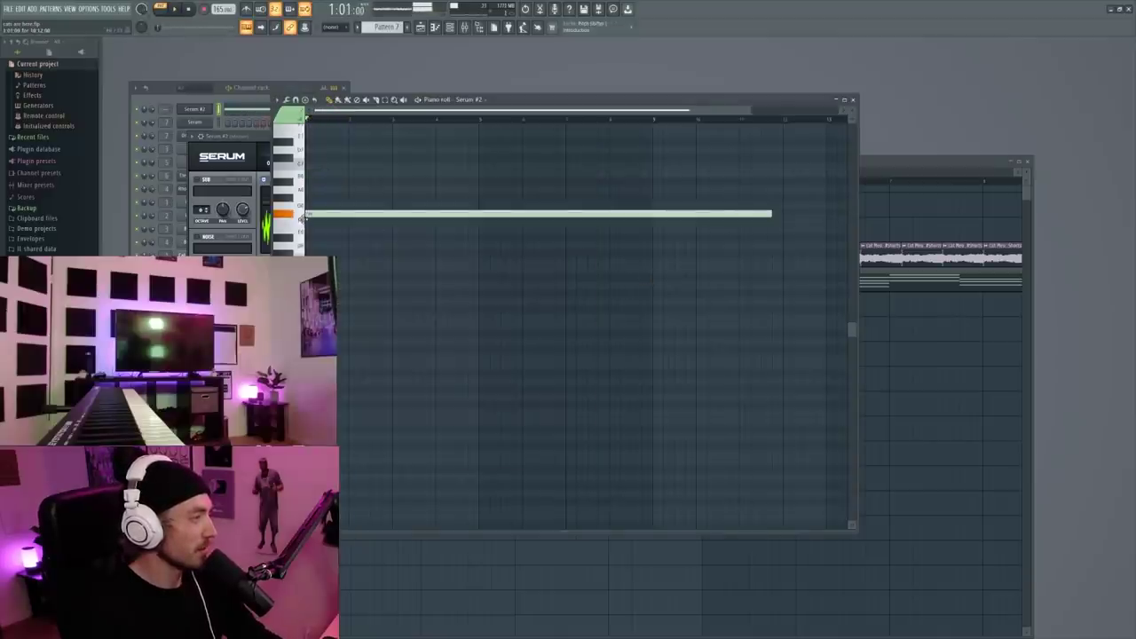
{"action": "key", "text": "F5"}
{"action": "key", "text": "space"}
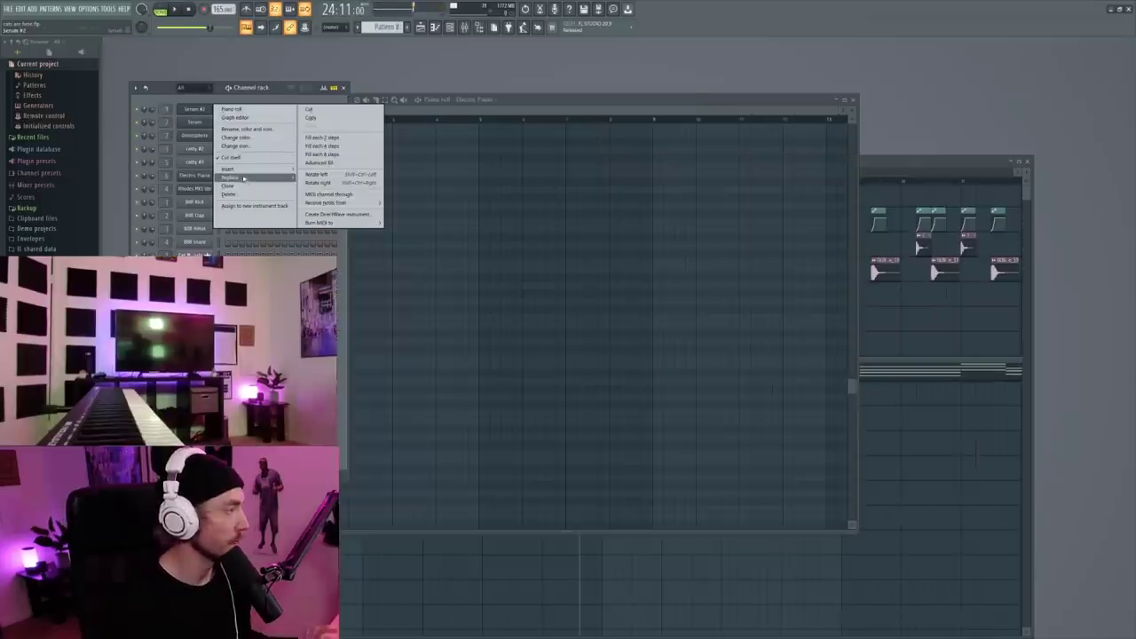
- Insert a second Omnisphere channel into the channel rack
{"action": "mouse_move", "coordinate": [229, 169]}
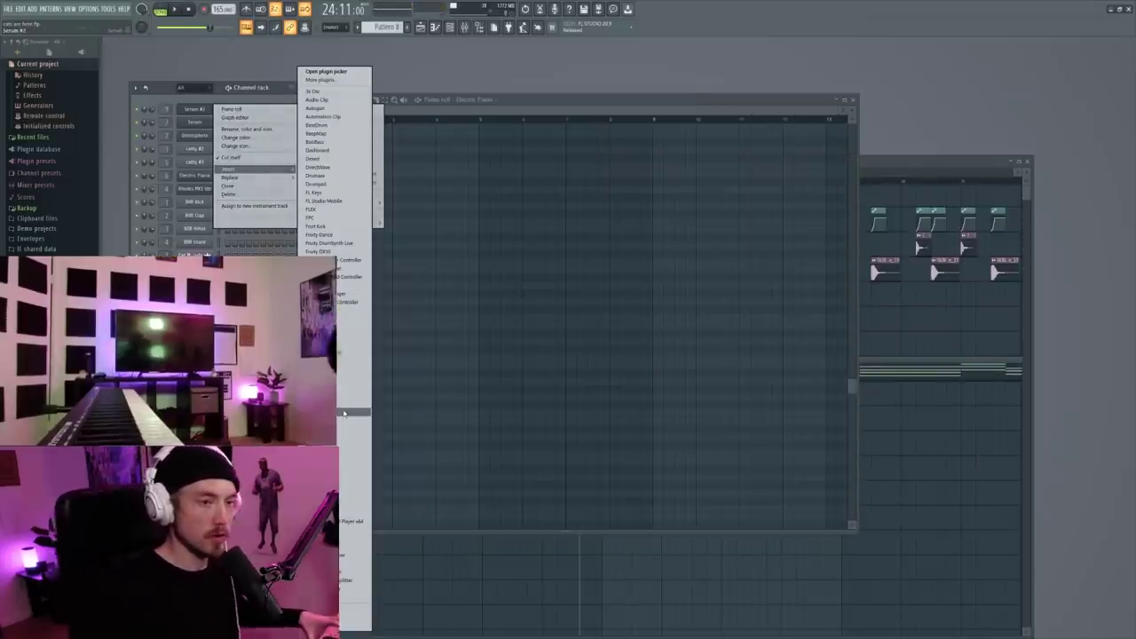
{"action": "left_click", "coordinate": [345, 413]}
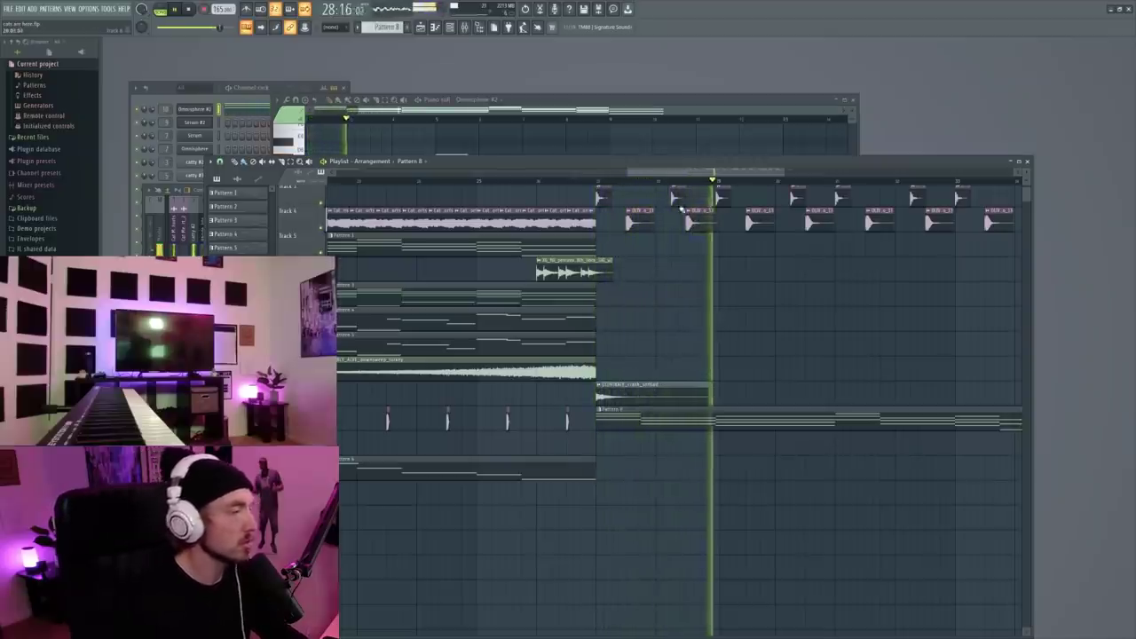
- Reshape the Omnisphere filter cutoff automation clip in bar 30 into a rising and falling curve, and play the arrangement
{"action": "scroll", "coordinate": [725, 284], "scroll_direction": "up", "scroll_amount": 3}
{"action": "left_click", "coordinate": [638, 196]}
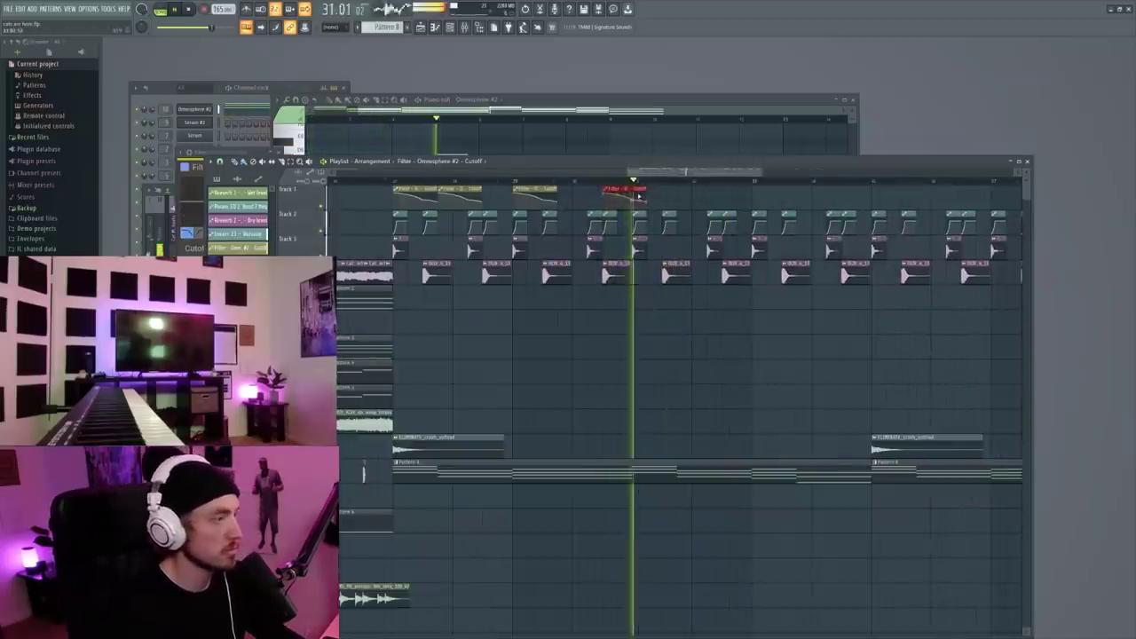
{"action": "left_click", "coordinate": [613, 189]}
{"action": "left_click", "coordinate": [647, 194]}
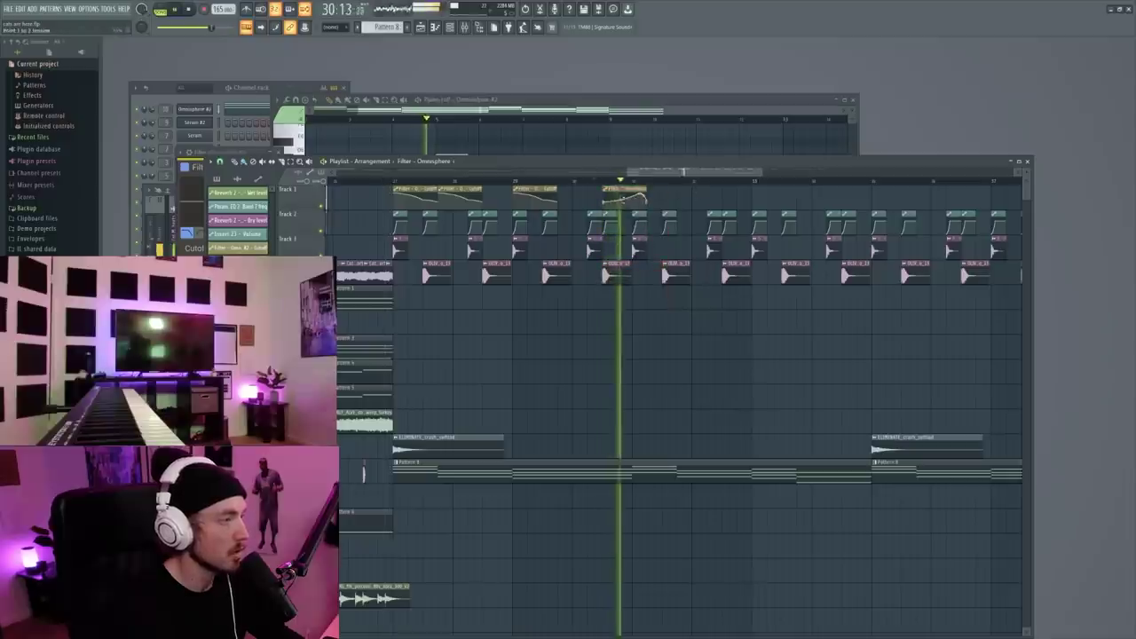
{"action": "key", "text": "space"}
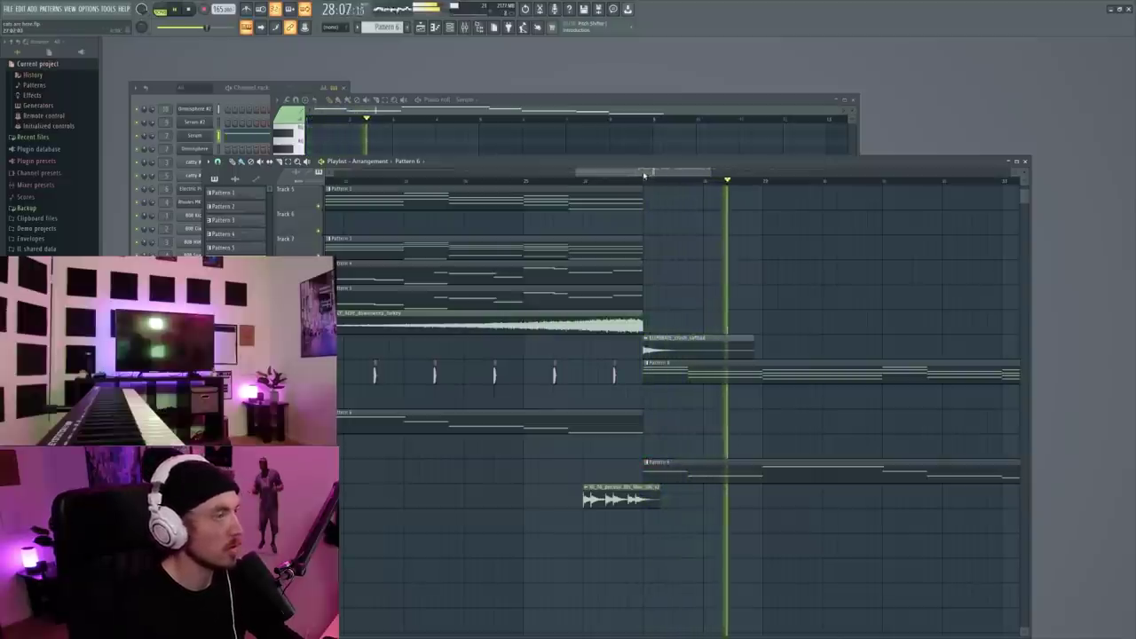
- Create a new empty pattern, Pattern 10, and bring the channel rack into focus for a new part
{"action": "left_click_drag", "start_coordinate": [643, 172], "coordinate": [684, 174]}
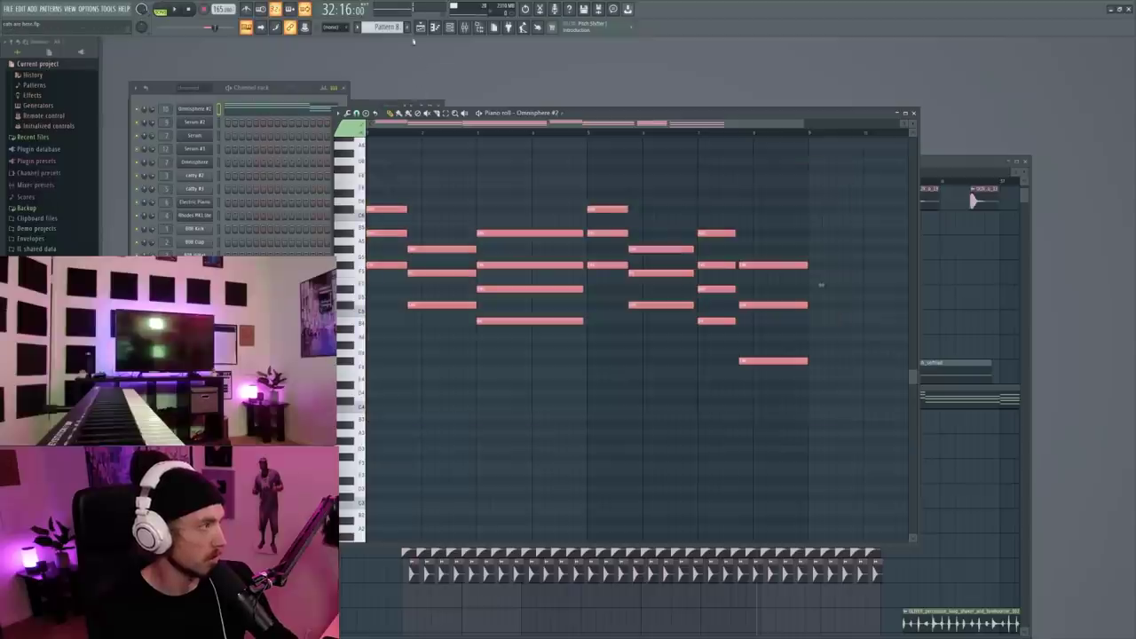
{"action": "key", "text": "F4"}
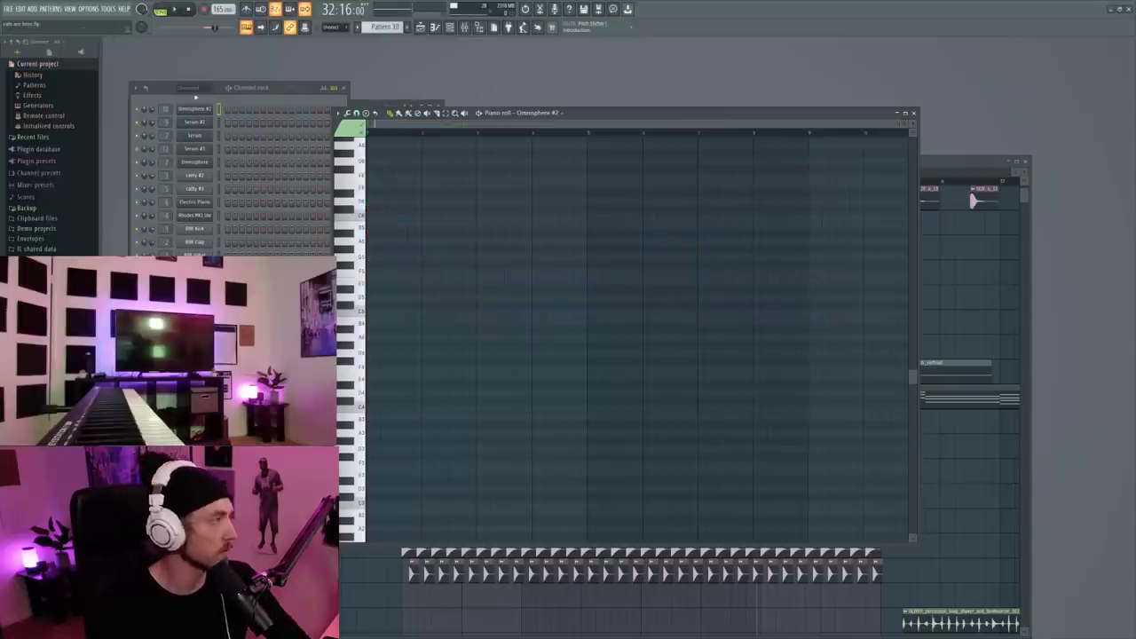
{"action": "left_click", "coordinate": [207, 98]}
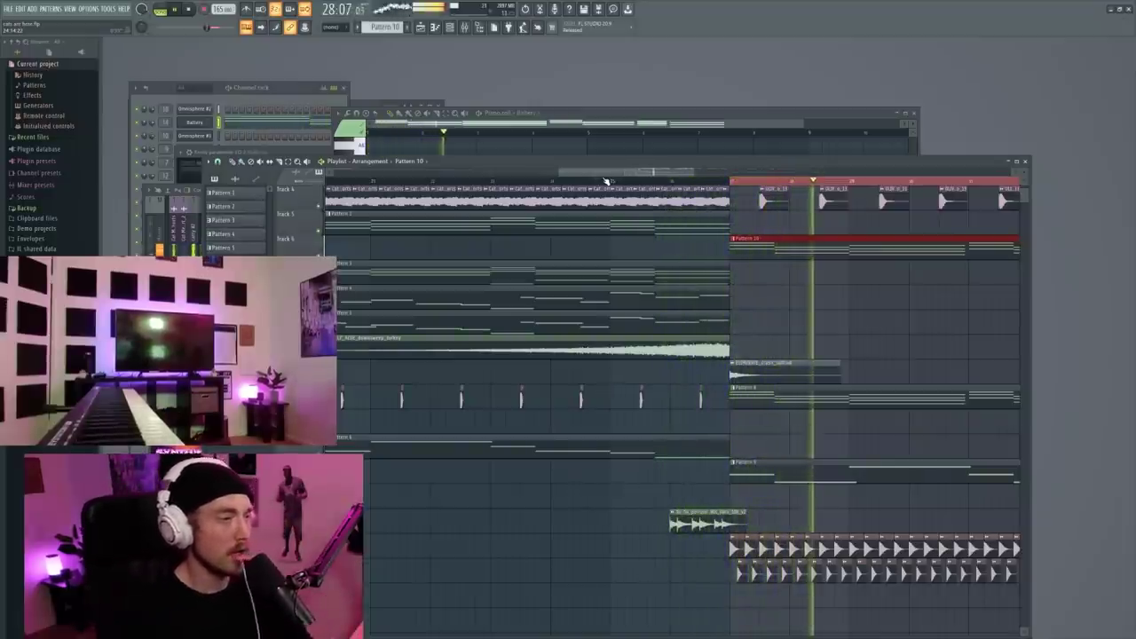
- Select all notes of the Pattern 4 meow melody in the catty #2 piano roll, and return to the playlist
{"action": "left_click_drag", "start_coordinate": [665, 172], "coordinate": [710, 175]}
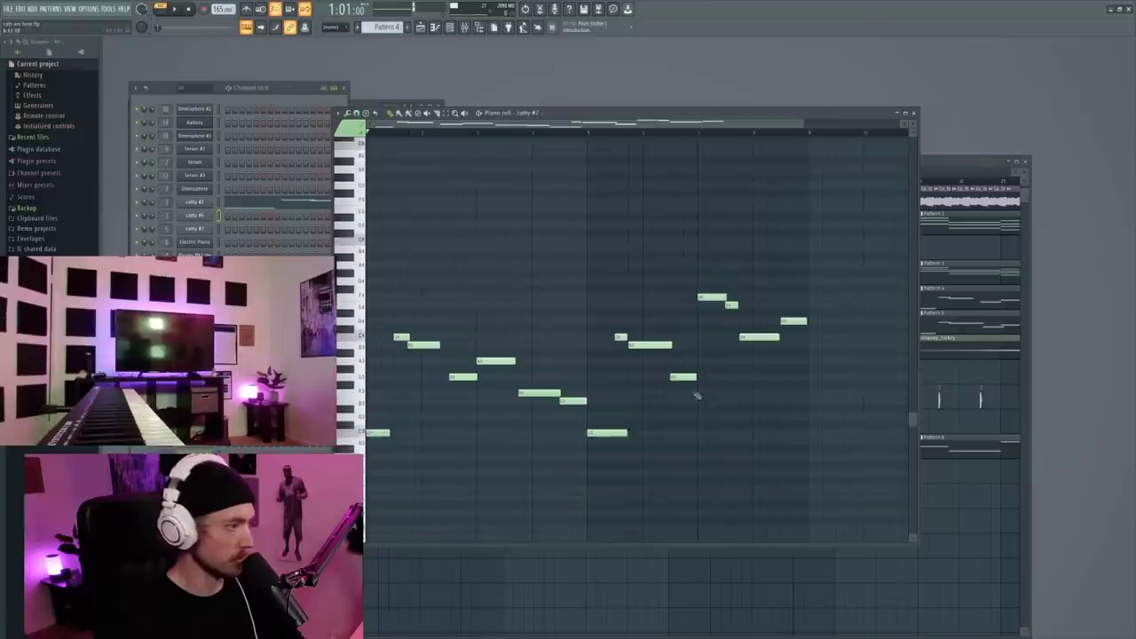
{"action": "key", "text": "ctrl+a"}
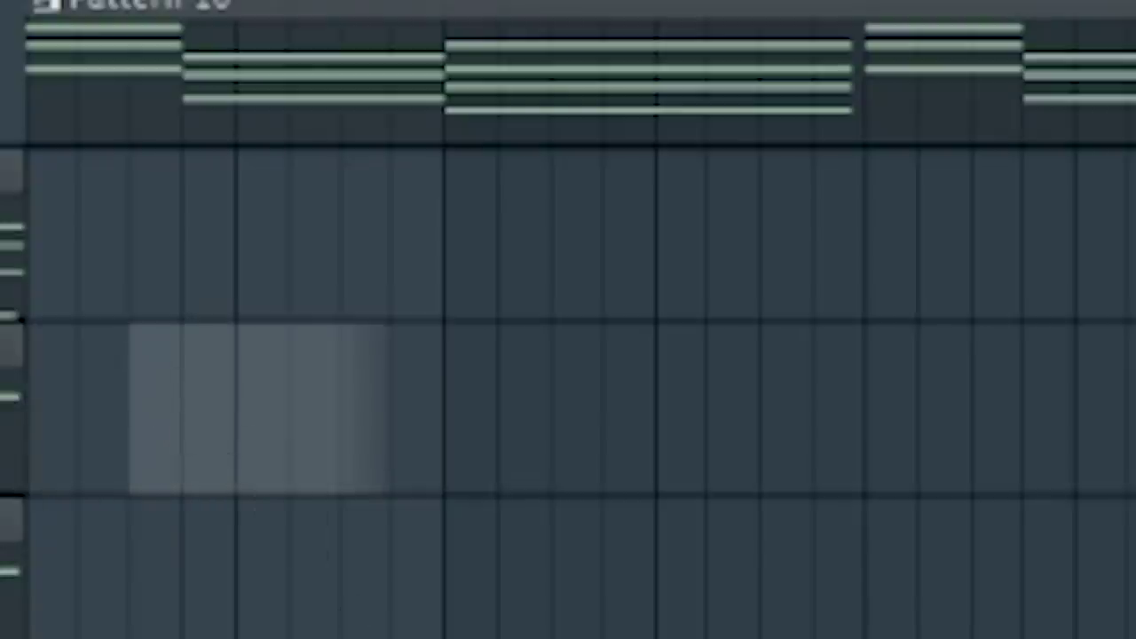
{"action": "left_click", "coordinate": [146, 408]}
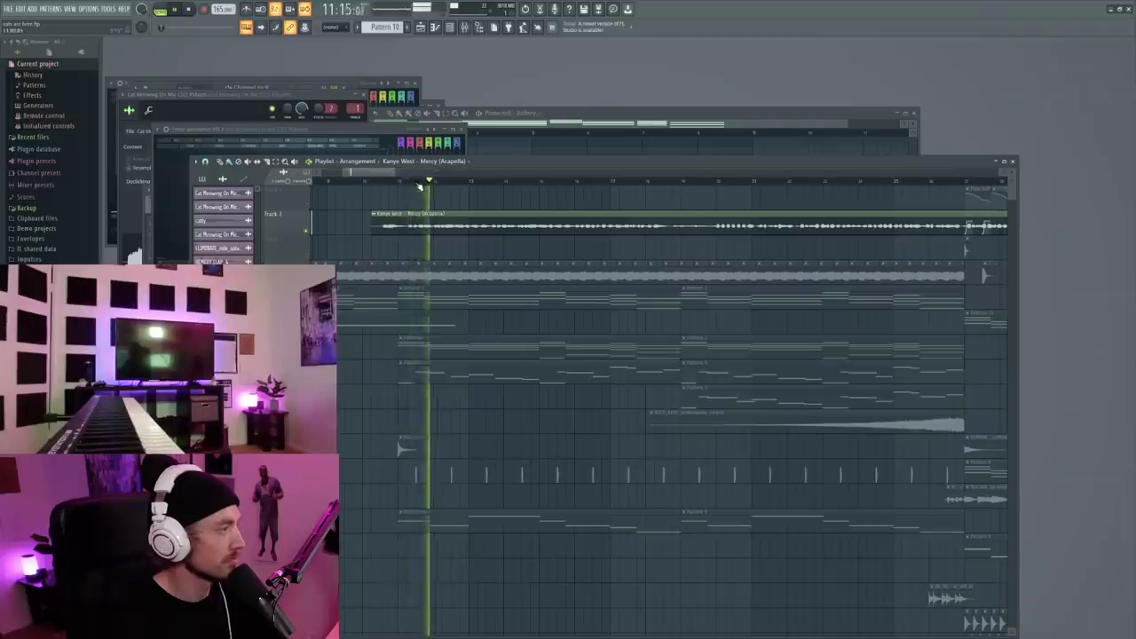
- Apply Fit to tempo to the Kanye West - Mercy (Acapella) clip at bar 1
{"action": "left_click_drag", "start_coordinate": [394, 173], "coordinate": [379, 173]}
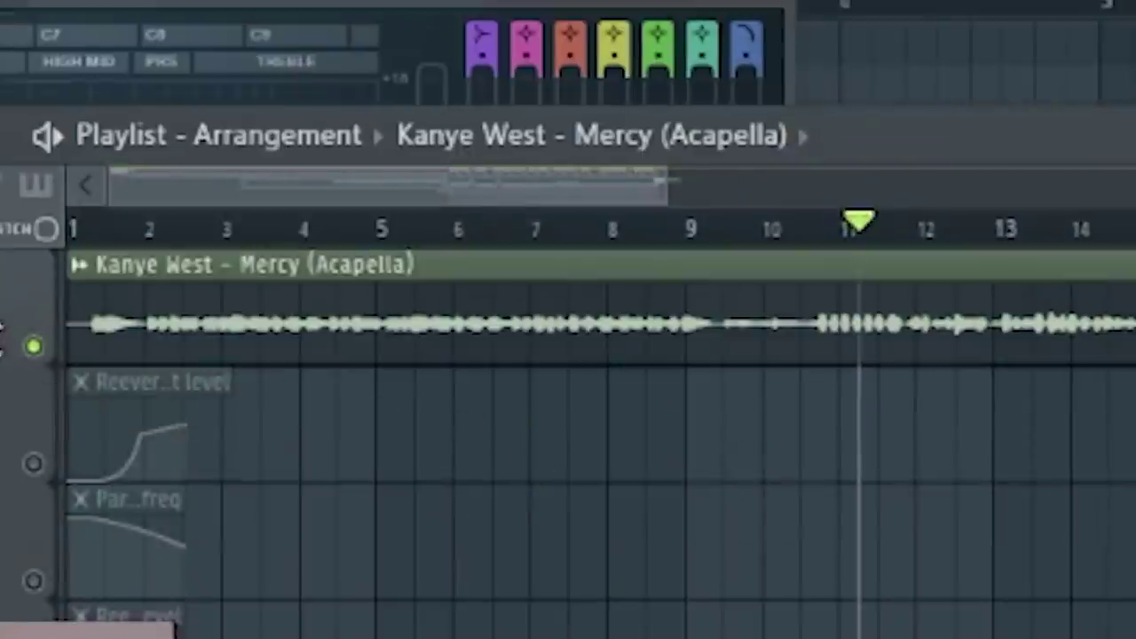
{"action": "left_click", "coordinate": [79, 264]}
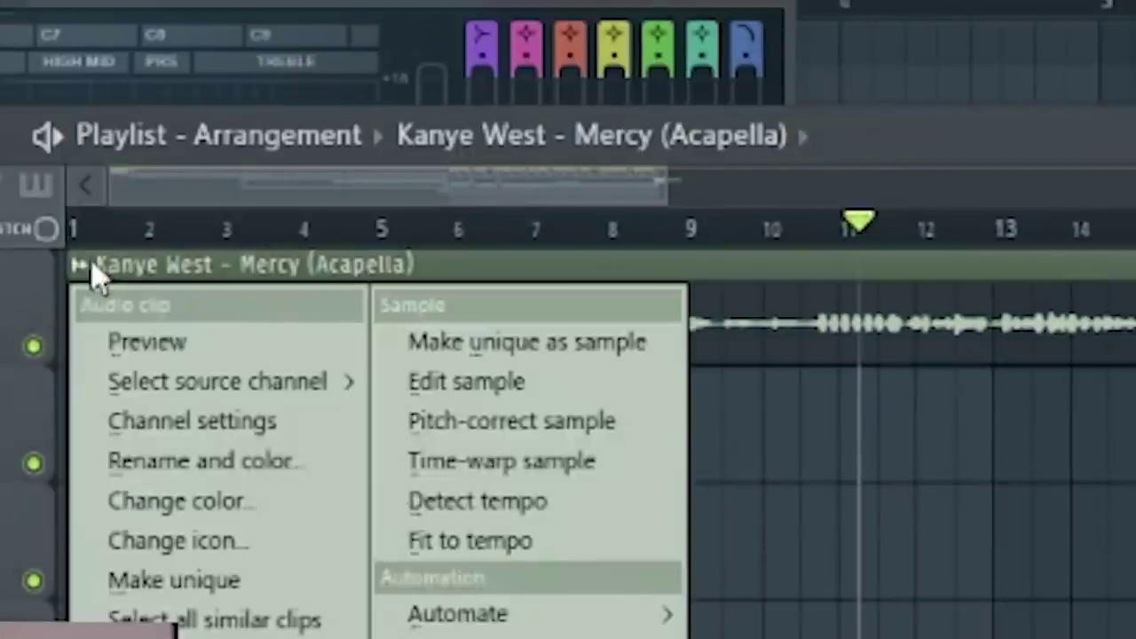
{"action": "left_click", "coordinate": [515, 543]}
{"action": "left_click", "coordinate": [589, 444]}
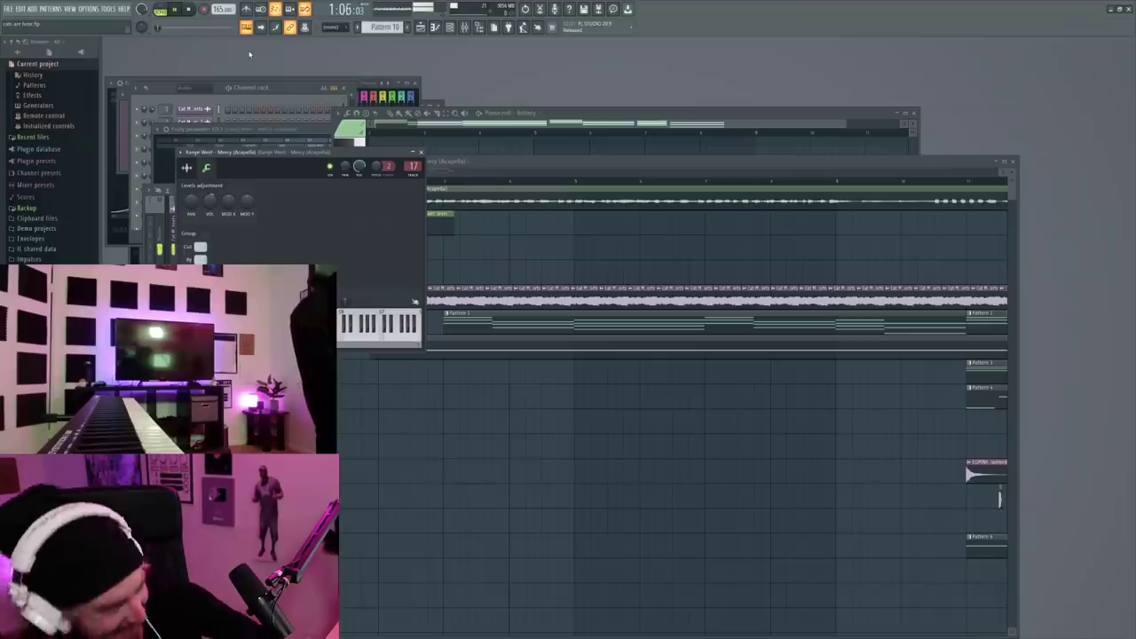